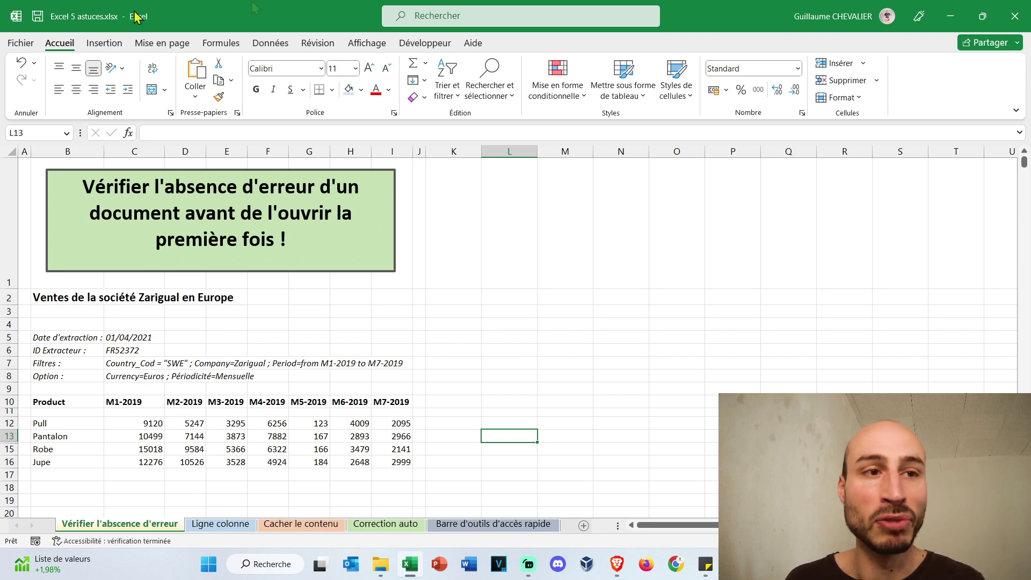
Open the Document Inspector for the workbook, saving the file before the inspection.
{"action": "left_click", "coordinate": [16, 46]}
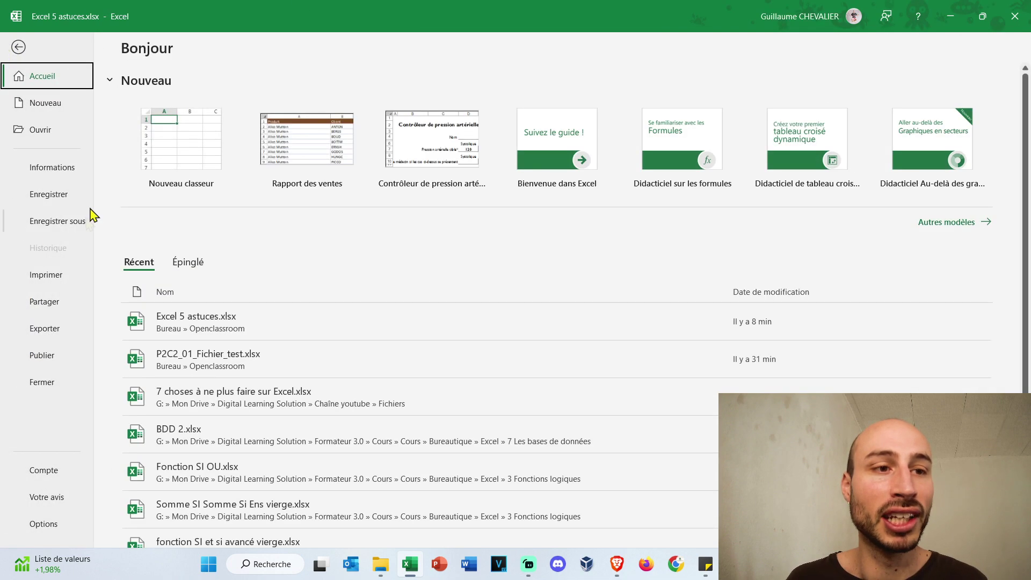
{"action": "left_click", "coordinate": [63, 176]}
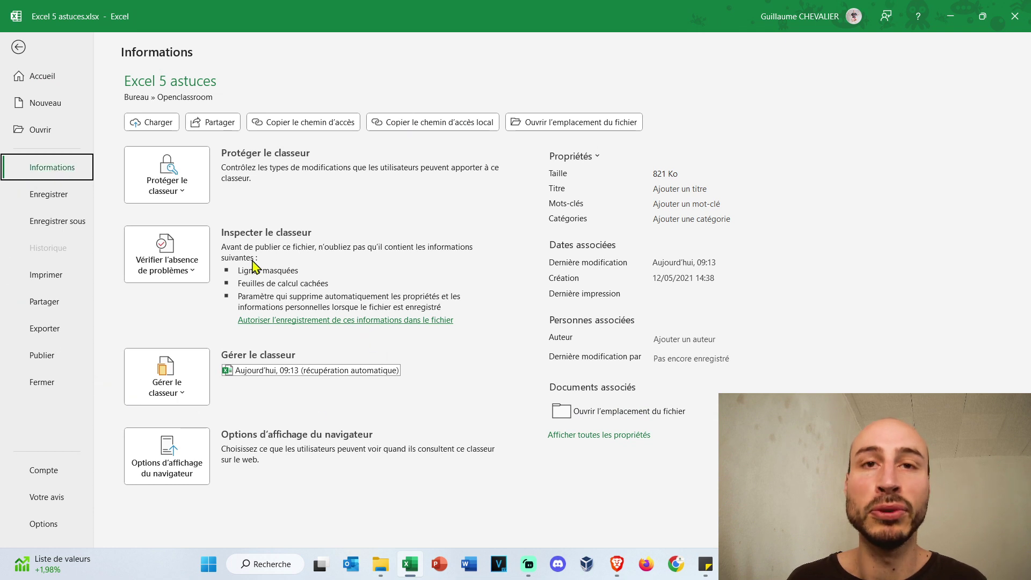
{"action": "left_click", "coordinate": [202, 253]}
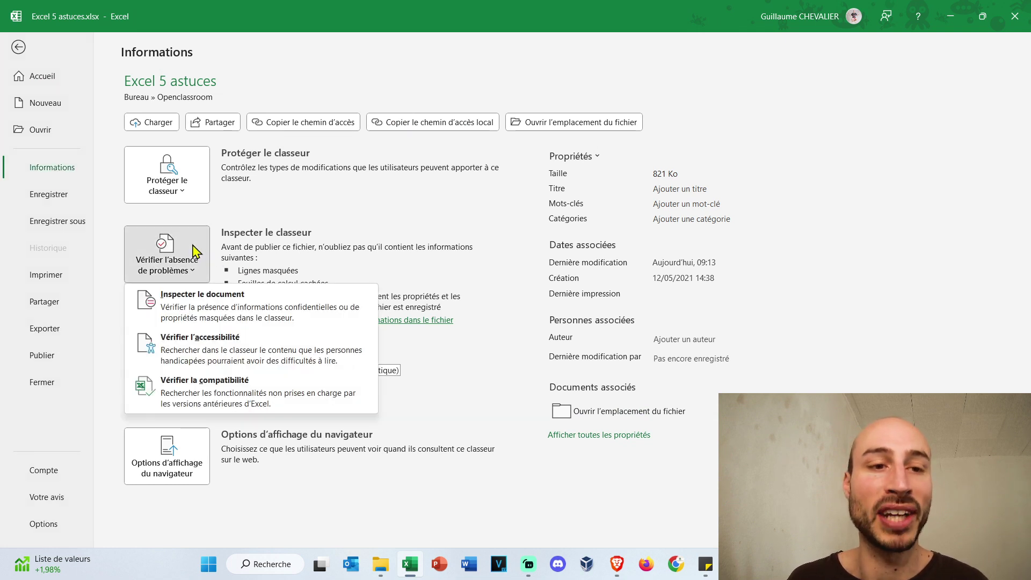
{"action": "left_click", "coordinate": [217, 310]}
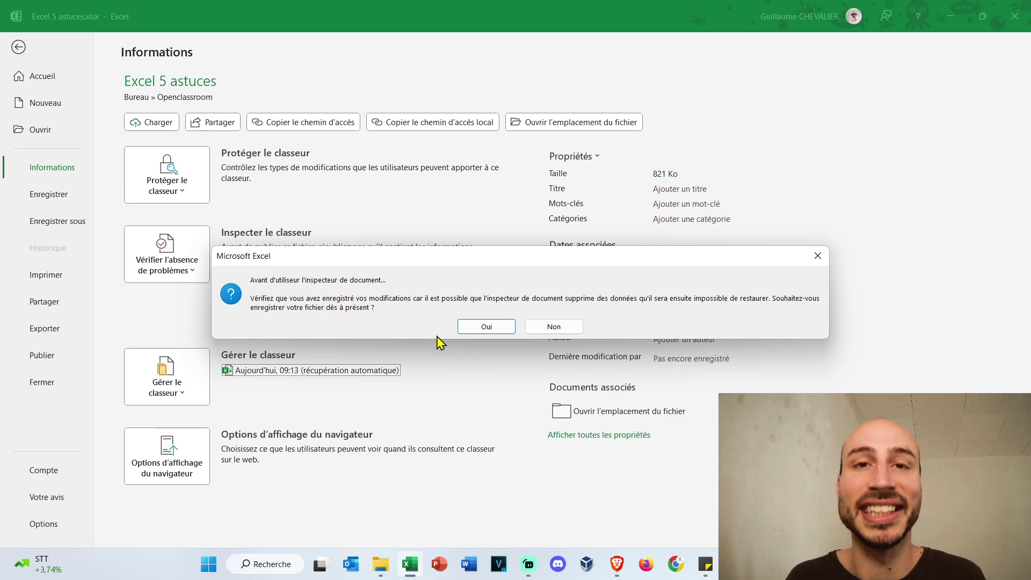
{"action": "left_click", "coordinate": [466, 327]}
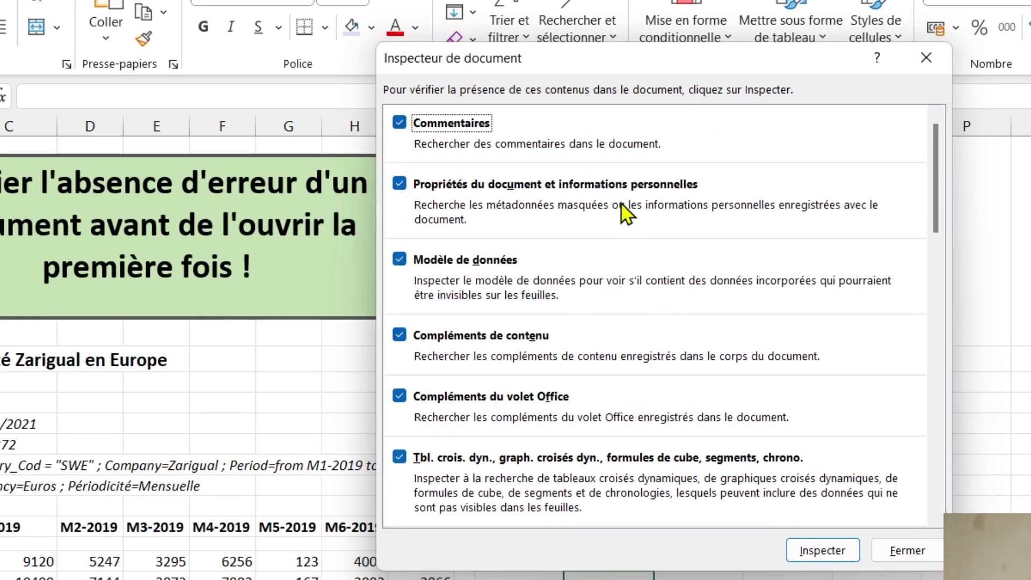
Review the content types to check and inspect the workbook with all of them enabled.
{"action": "scroll", "coordinate": [602, 185], "scroll_direction": "down", "scroll_amount": 1}
{"action": "scroll", "coordinate": [604, 189], "scroll_direction": "down", "scroll_amount": 1}
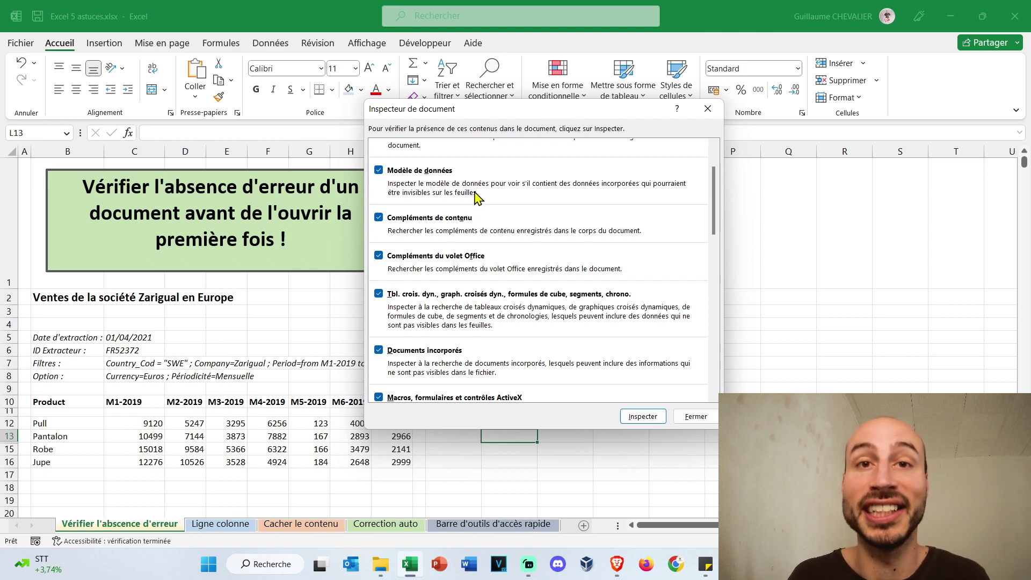
{"action": "scroll", "coordinate": [476, 197], "scroll_direction": "down", "scroll_amount": 5}
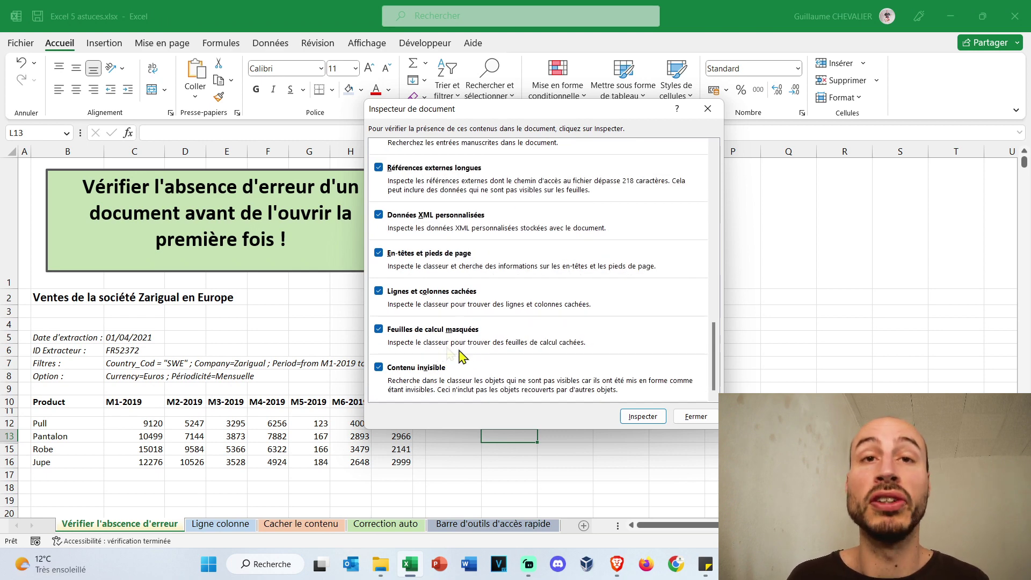
{"action": "left_click", "coordinate": [638, 416]}
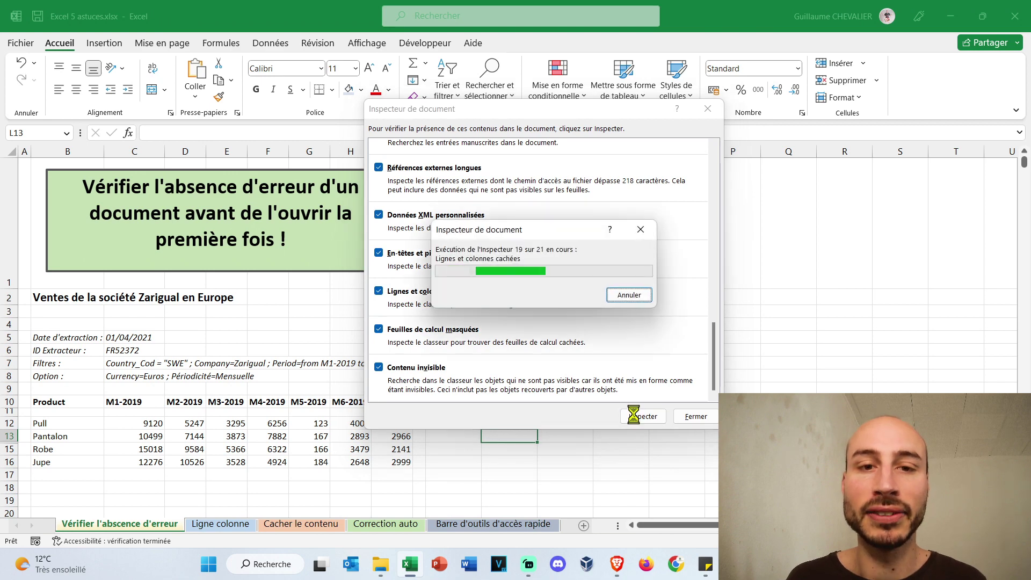
Remove all hidden rows and columns and all hidden worksheets listed in the inspection results, and close the inspector.
{"action": "scroll", "coordinate": [471, 280], "scroll_direction": "down", "scroll_amount": 10}
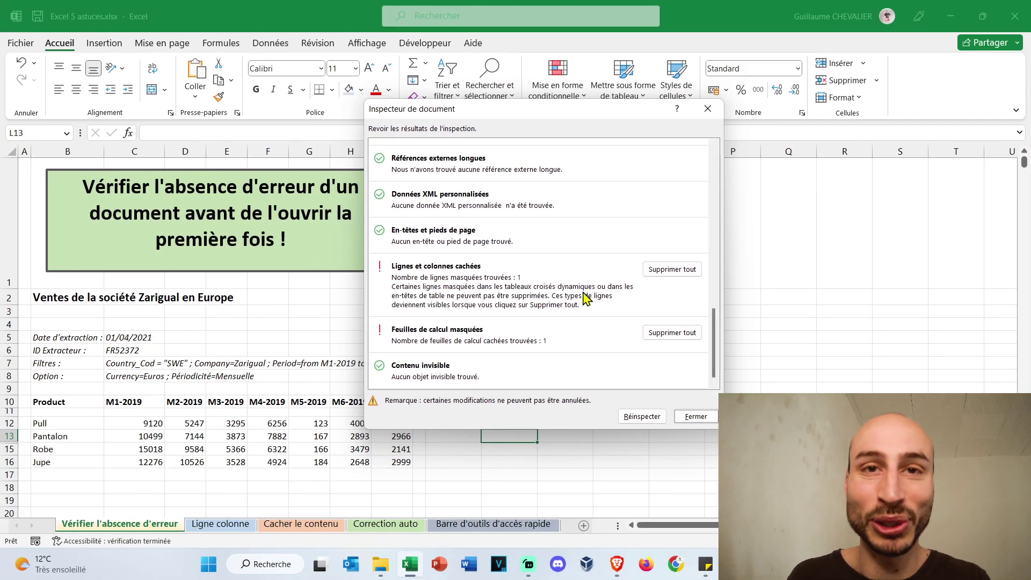
{"action": "left_click", "coordinate": [696, 271]}
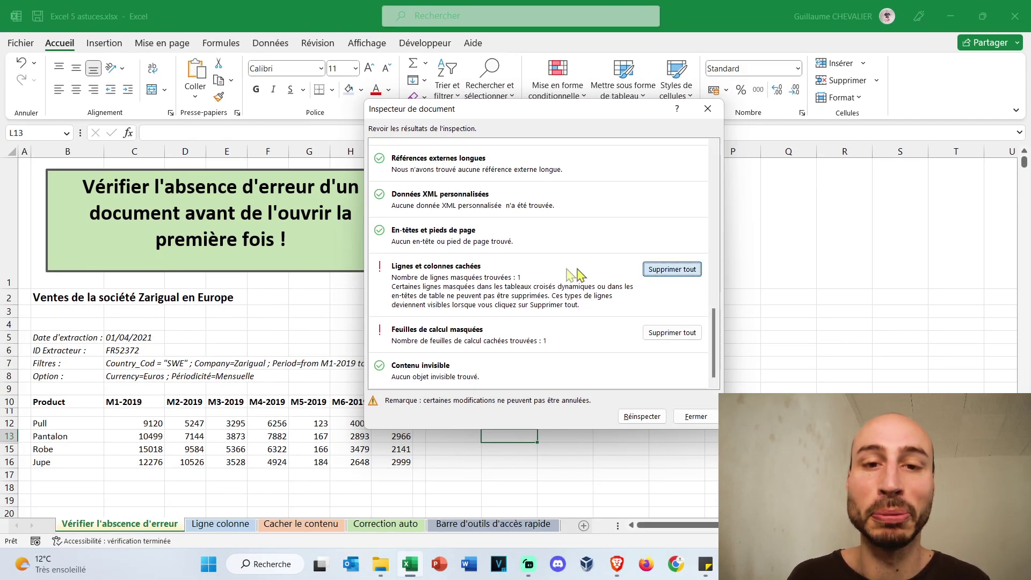
{"action": "left_click", "coordinate": [677, 333]}
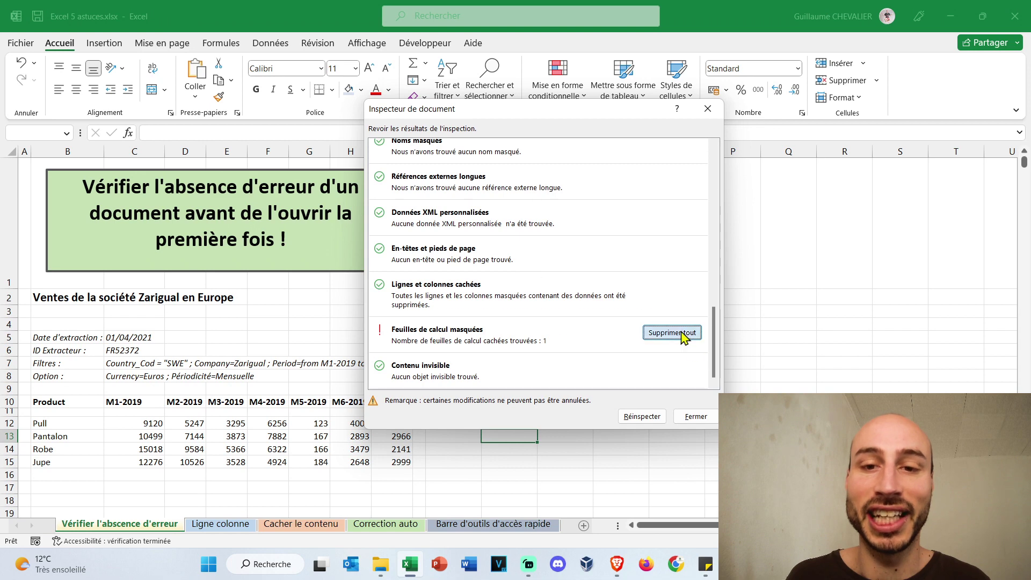
{"action": "left_click", "coordinate": [696, 417]}
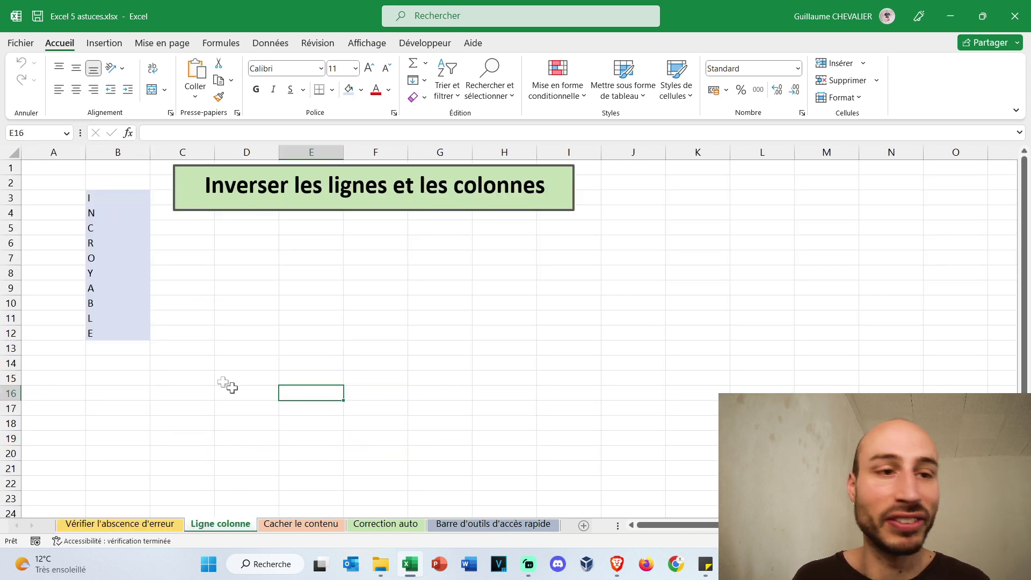
Copy the letters in B3:B12 and paste them transposed into a row starting at cell A14.
{"action": "left_click_drag", "start_coordinate": [123, 192], "coordinate": [122, 333]}
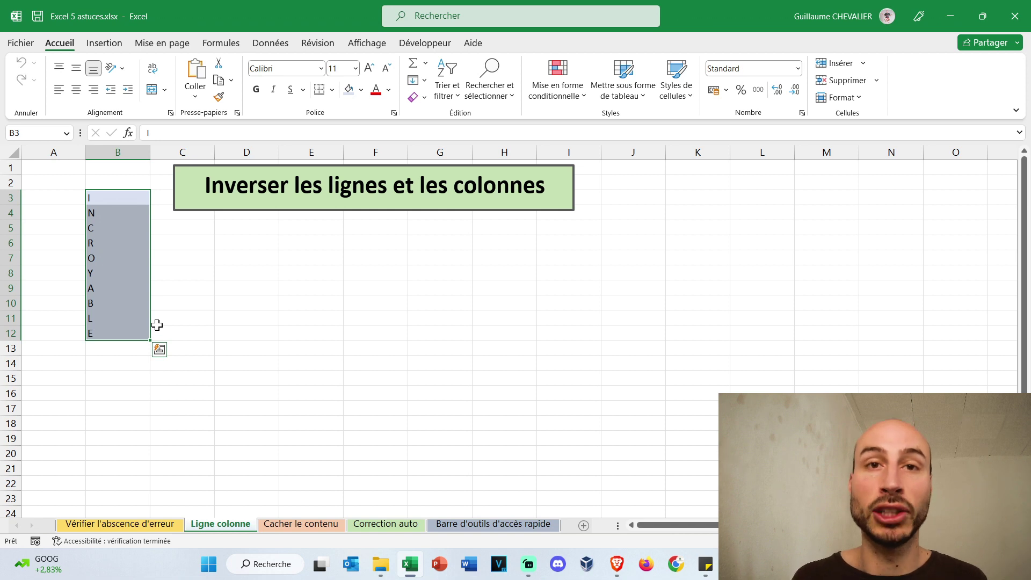
{"action": "right_click", "coordinate": [144, 232]}
{"action": "left_click", "coordinate": [179, 189]}
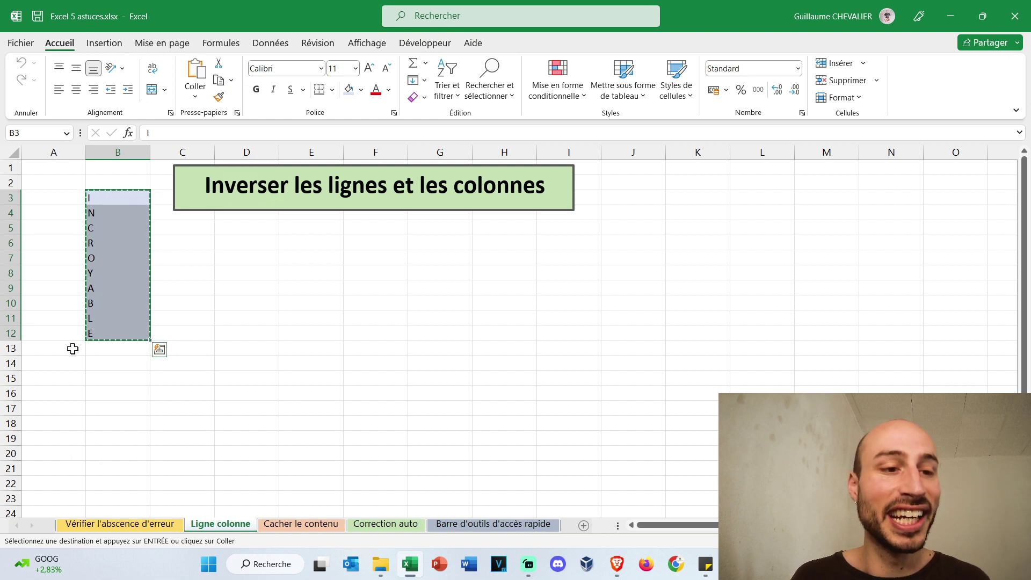
{"action": "left_click", "coordinate": [67, 365]}
{"action": "right_click", "coordinate": [68, 363]}
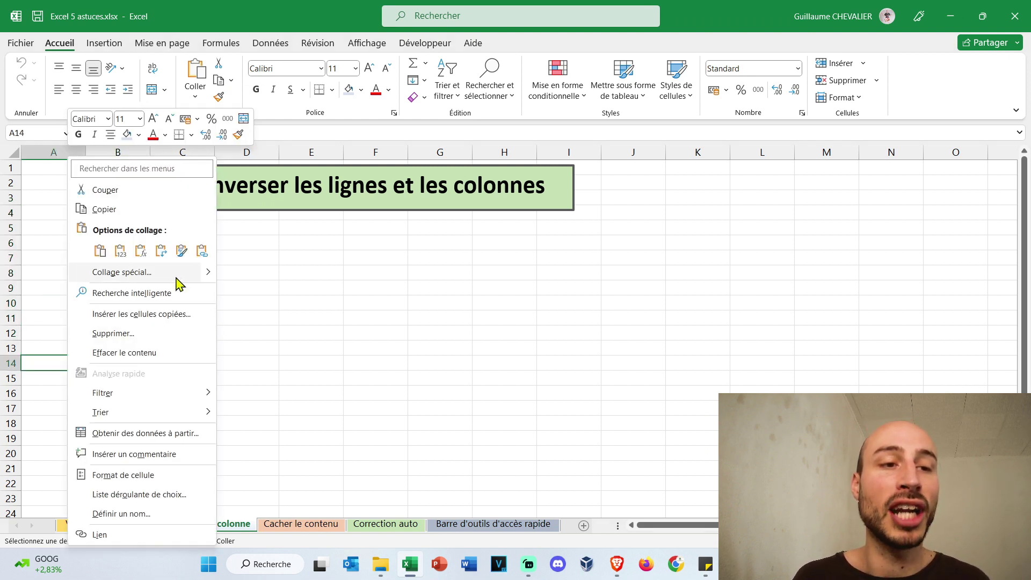
{"action": "left_click", "coordinate": [161, 251]}
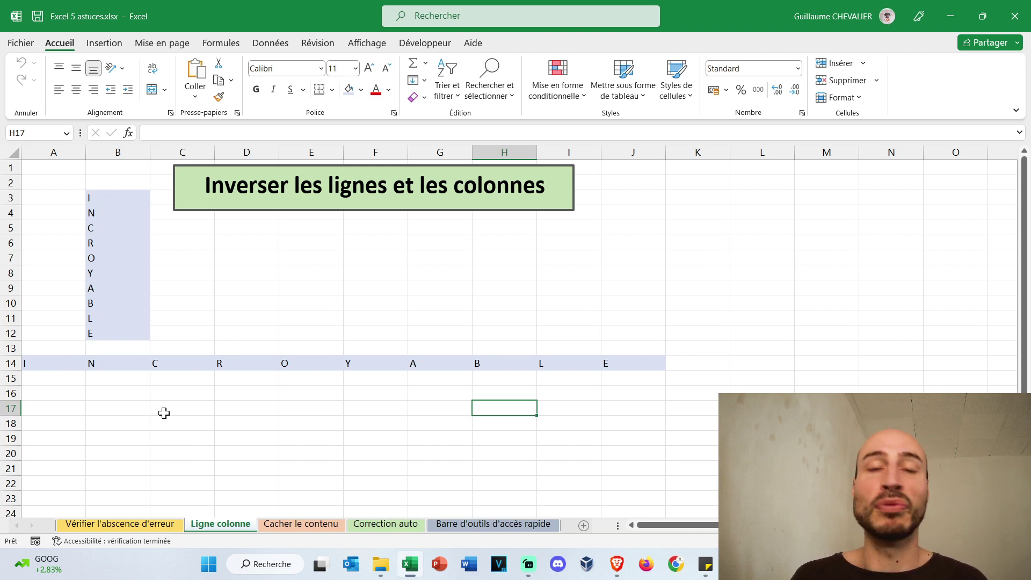
Go to the "Cacher le contenu" sheet and examine the content of cell B8 without changing it.
{"action": "left_click", "coordinate": [301, 524]}
{"action": "left_click", "coordinate": [311, 399]}
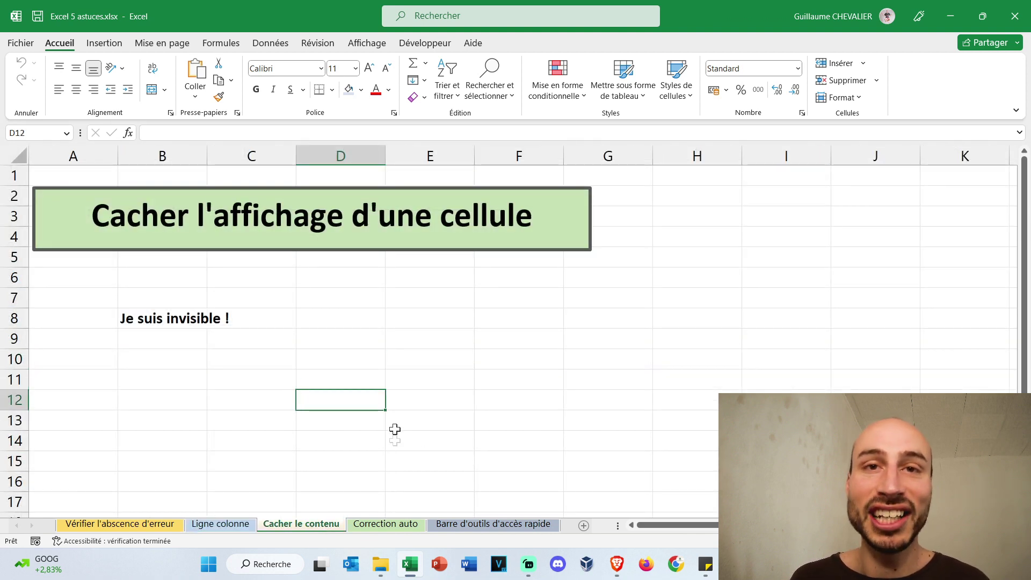
{"action": "left_click", "coordinate": [189, 319]}
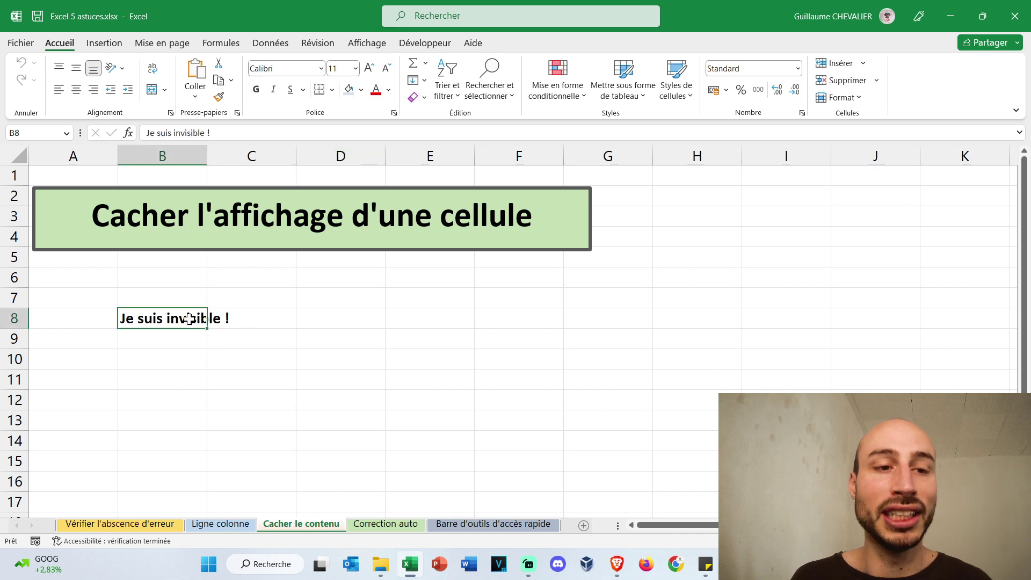
{"action": "left_click_drag", "start_coordinate": [215, 133], "coordinate": [141, 132]}
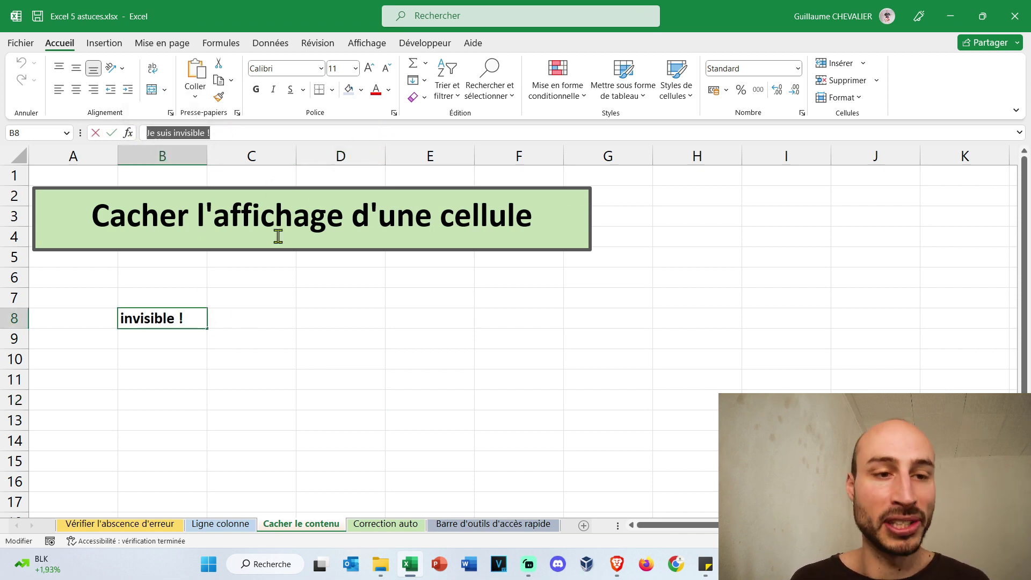
{"action": "key", "text": "Escape"}
{"action": "left_click", "coordinate": [300, 341]}
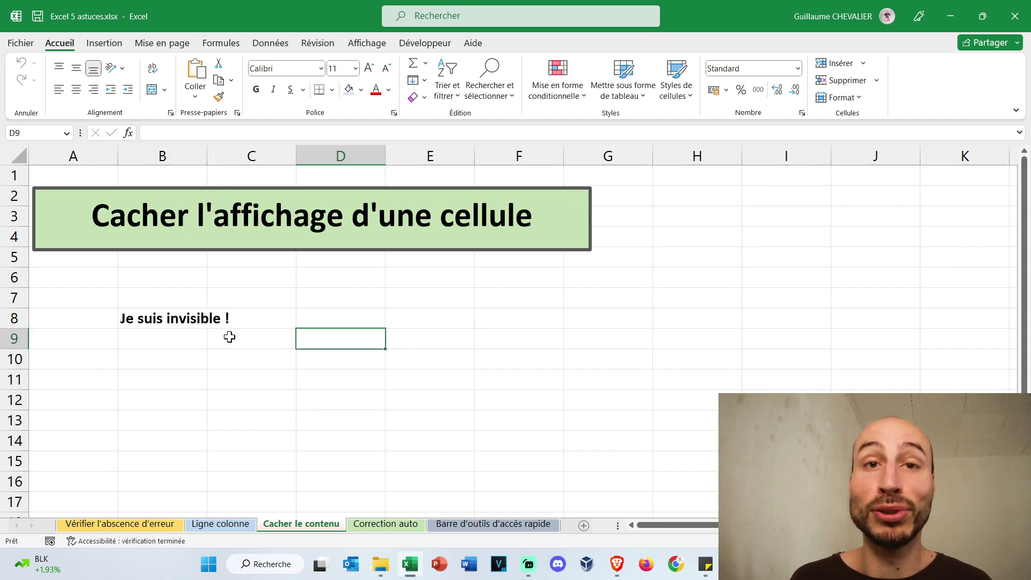
Apply the custom number format ;;; to cell B8 to hide its displayed text.
{"action": "left_click", "coordinate": [168, 324]}
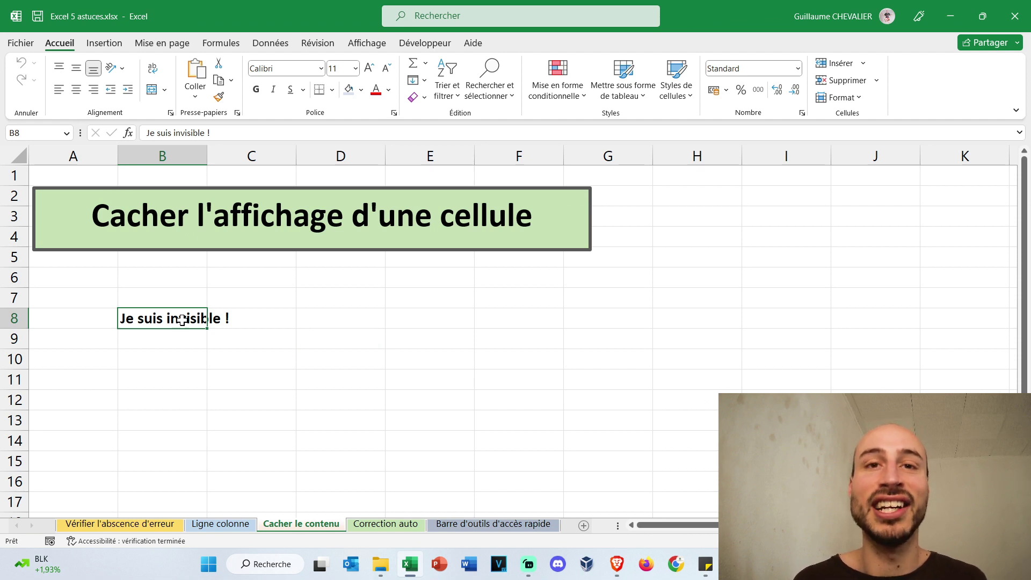
{"action": "right_click", "coordinate": [134, 320]}
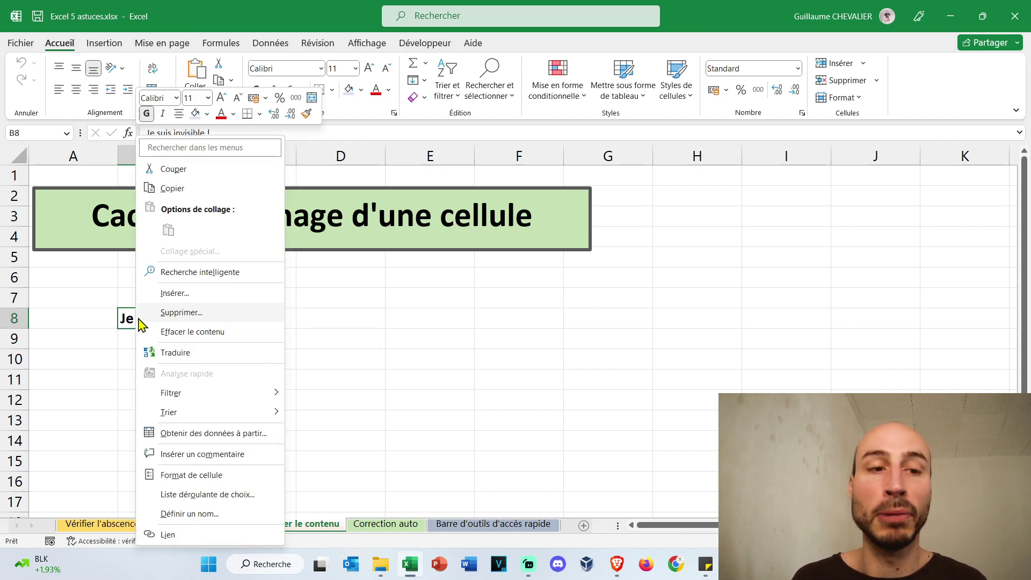
{"action": "left_click", "coordinate": [198, 475]}
{"action": "left_click_drag", "start_coordinate": [221, 220], "coordinate": [408, 158]}
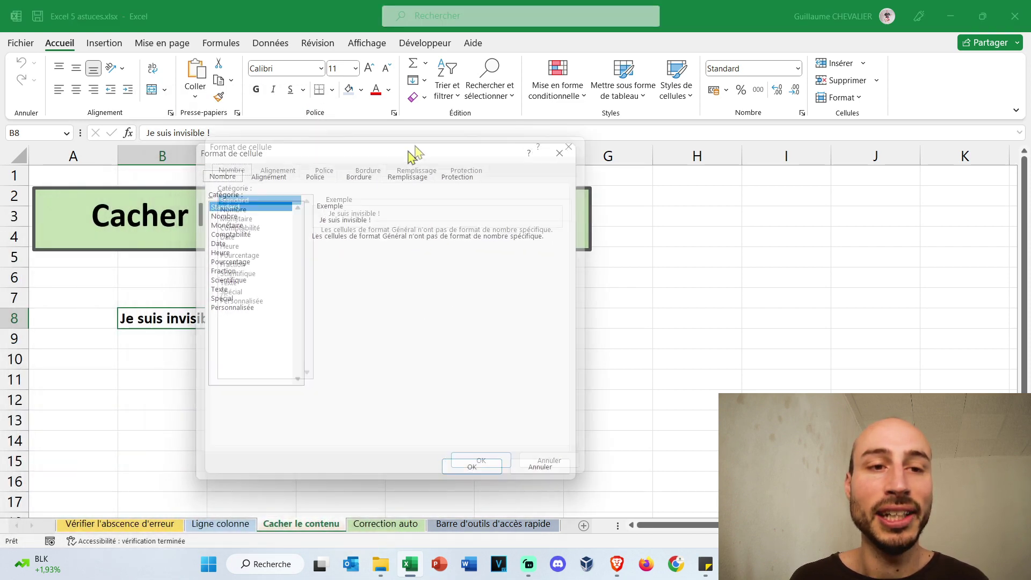
{"action": "left_click", "coordinate": [285, 269]}
{"action": "left_click_drag", "start_coordinate": [395, 212], "coordinate": [334, 197]}
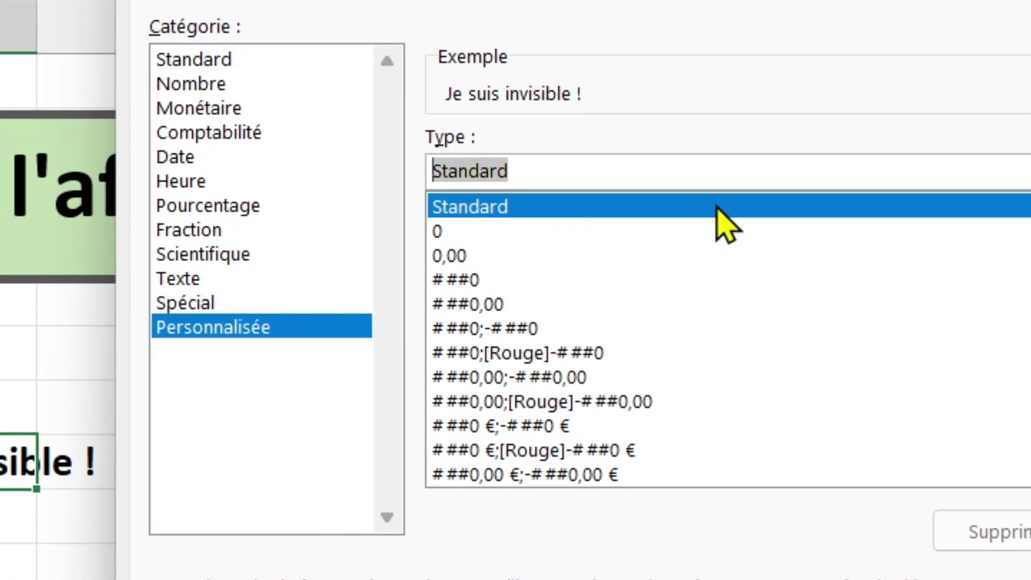
{"action": "type", "text": ";;;"}
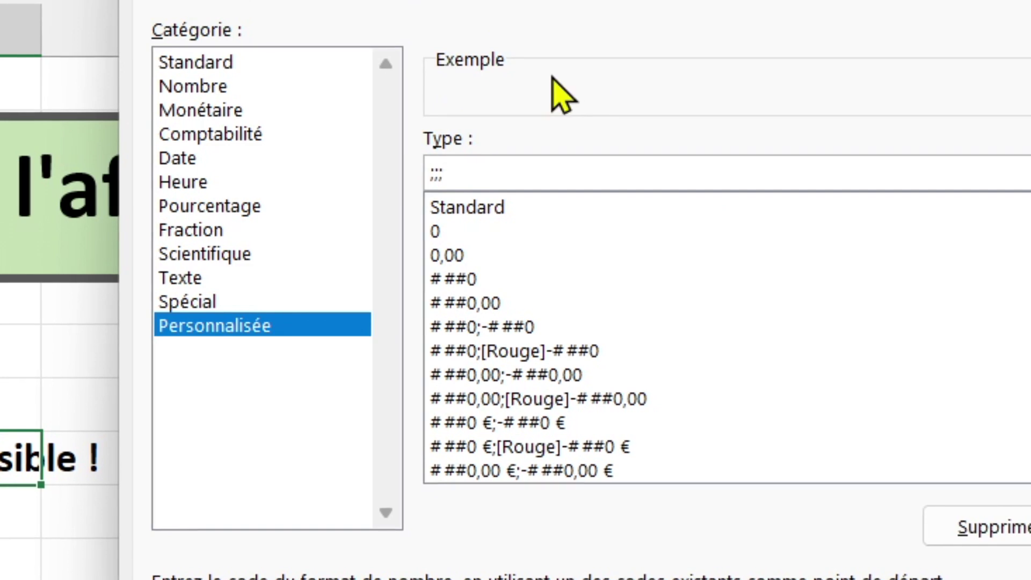
{"action": "key", "text": "BackSpace"}
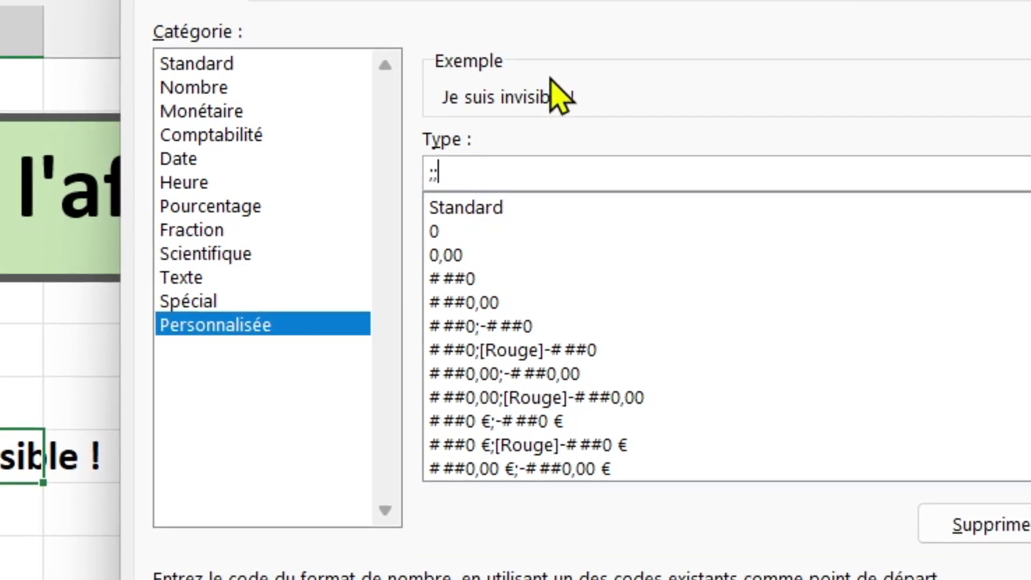
{"action": "type", "text": ";"}
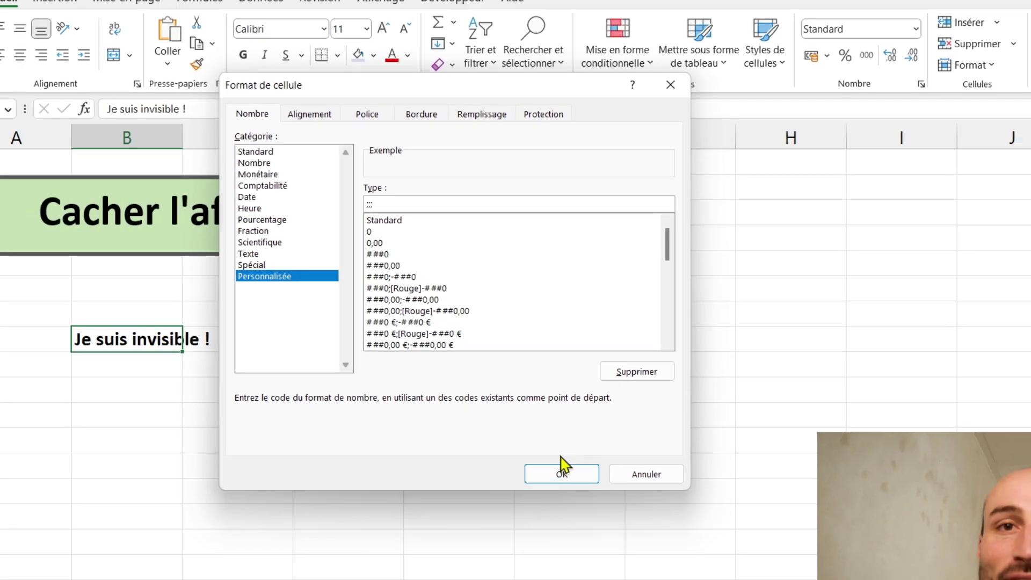
{"action": "left_click", "coordinate": [569, 472]}
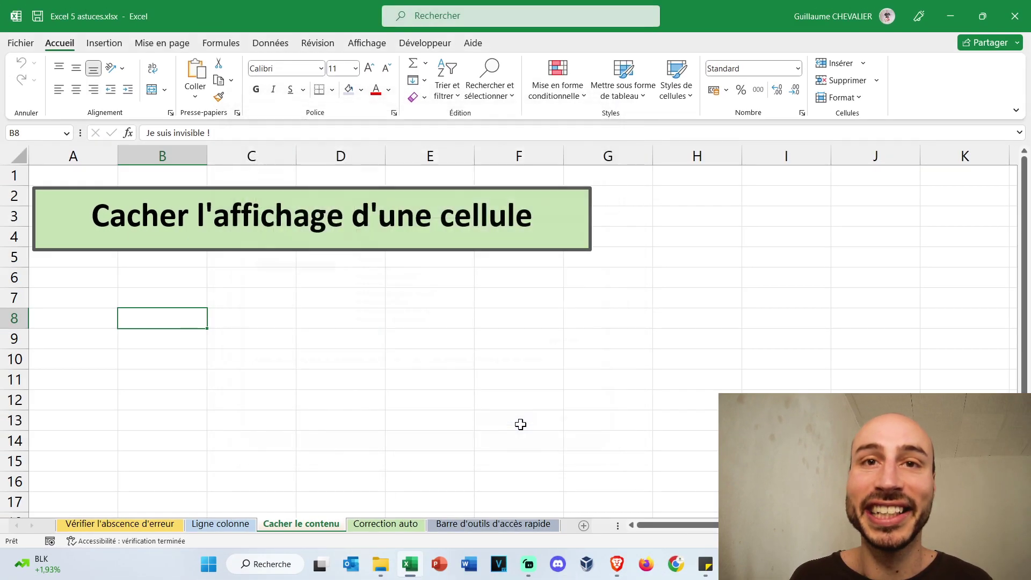
Check cell B8 and its neighbouring cells, comparing what the grid displays with the content stored in B8.
{"action": "left_click", "coordinate": [374, 372]}
{"action": "left_click", "coordinate": [177, 301]}
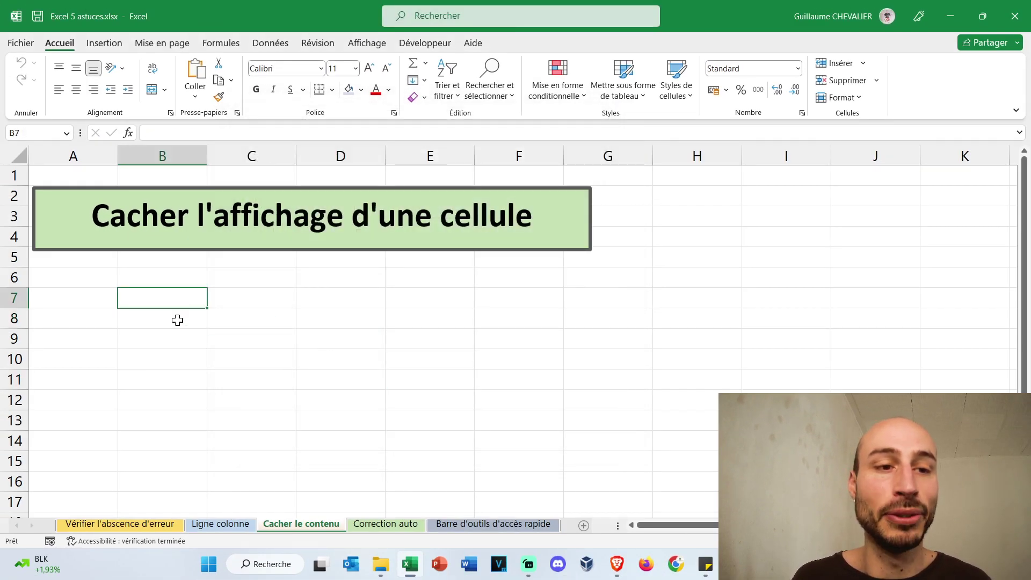
{"action": "left_click", "coordinate": [177, 320]}
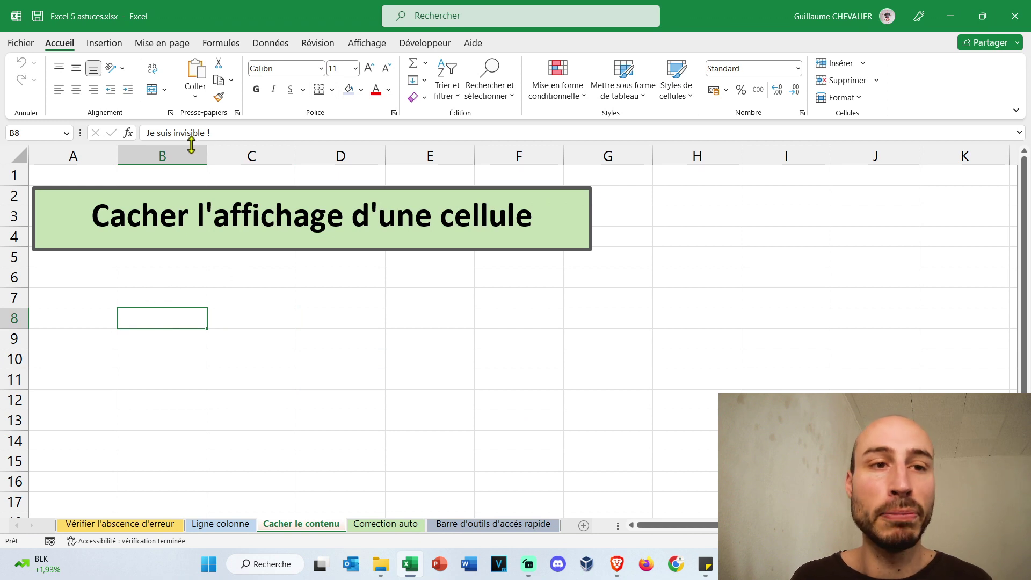
{"action": "left_click", "coordinate": [207, 132]}
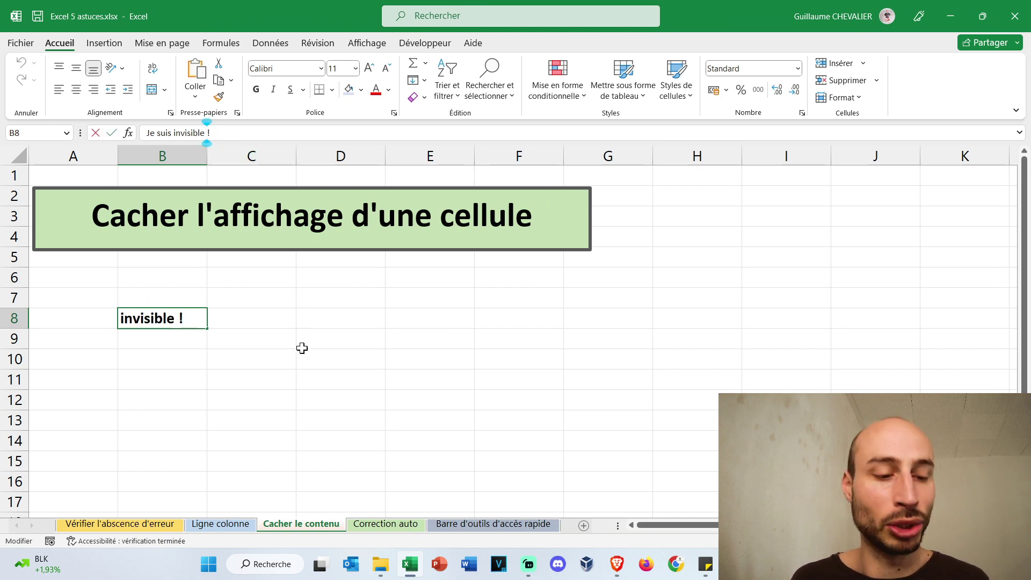
{"action": "key", "text": "Escape"}
{"action": "left_click", "coordinate": [269, 359]}
{"action": "left_click", "coordinate": [172, 317]}
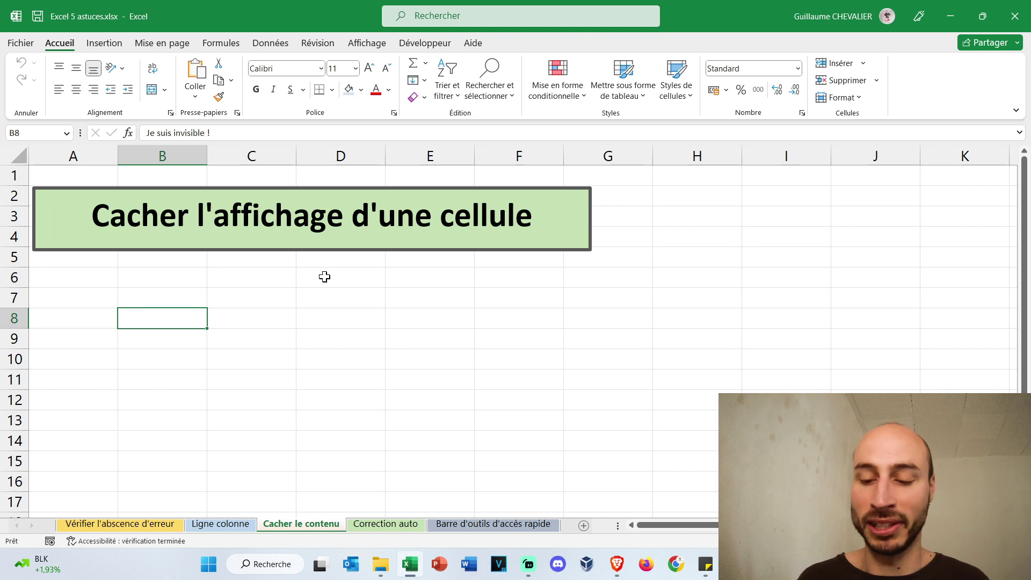
{"action": "key", "text": "Up"}
{"action": "key", "text": "Right"}
{"action": "key", "text": "Down"}
{"action": "key", "text": "Left"}
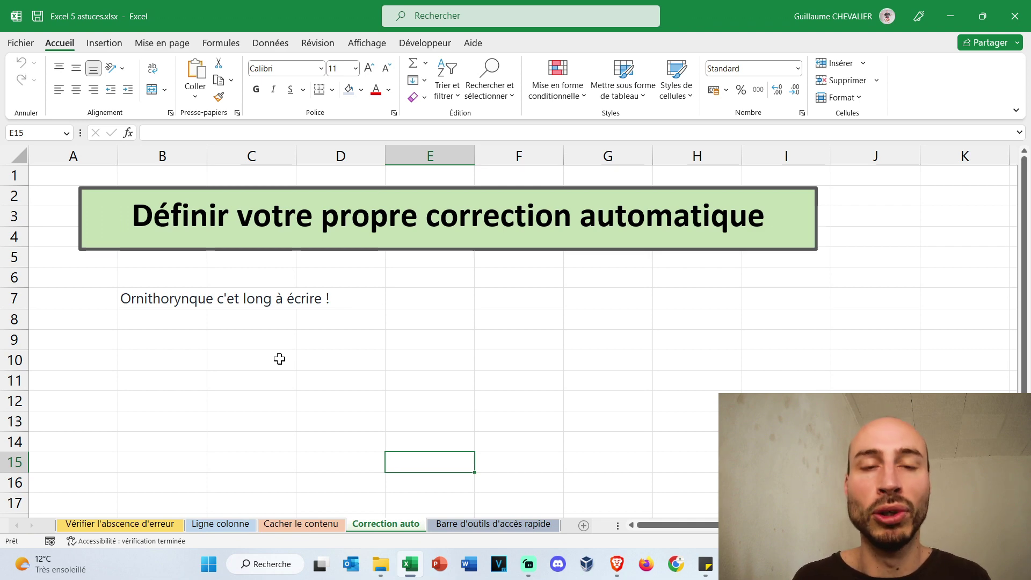
Open the automatic correction settings from the proofing section of the Excel options.
{"action": "left_click", "coordinate": [20, 44]}
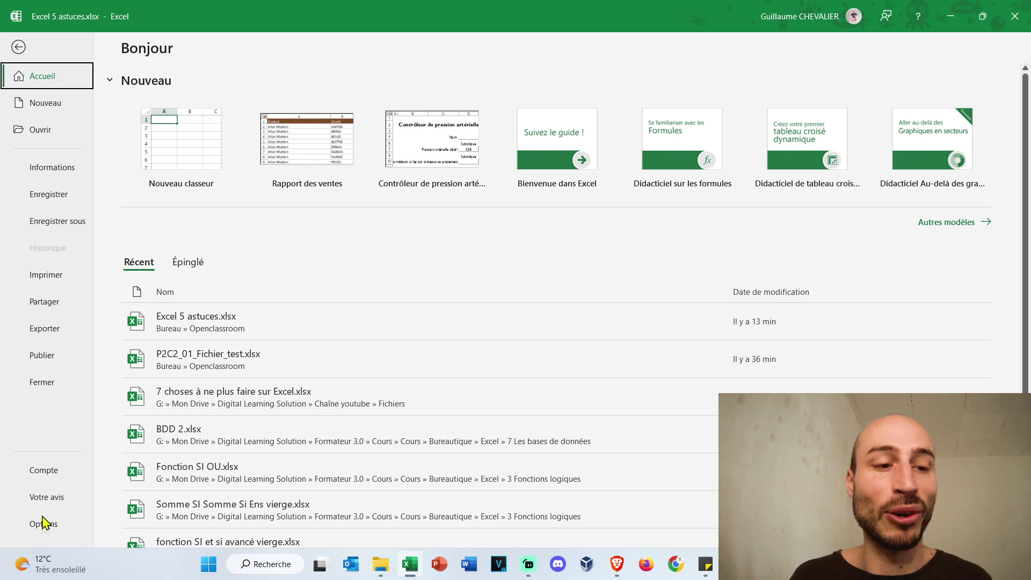
{"action": "left_click", "coordinate": [43, 523]}
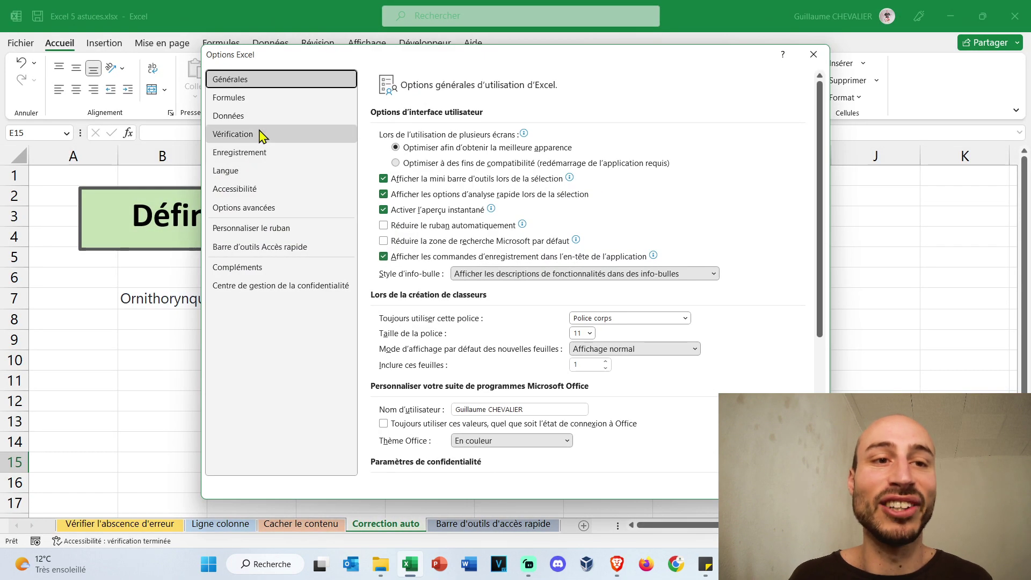
{"action": "left_click", "coordinate": [262, 137]}
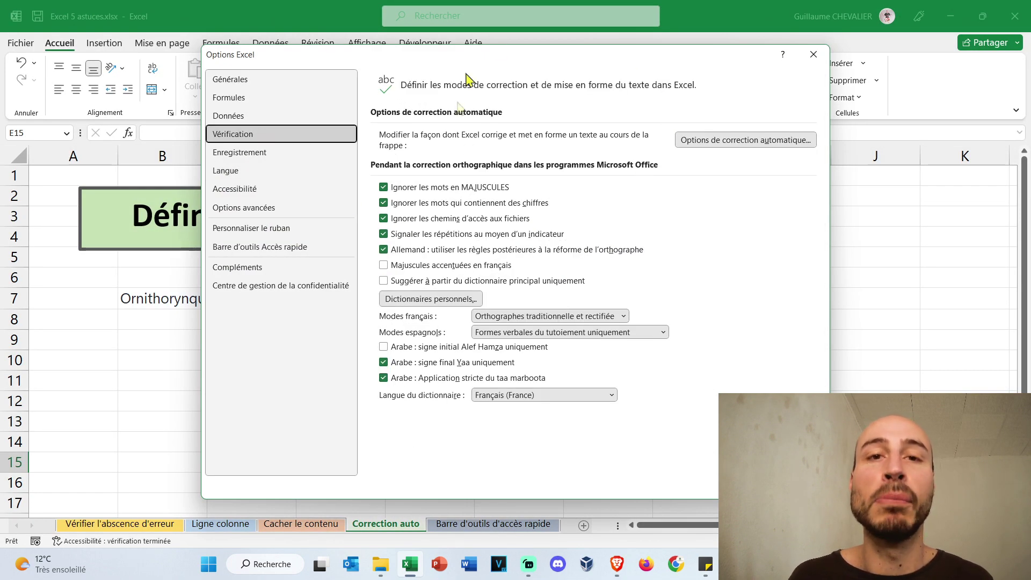
{"action": "left_click", "coordinate": [683, 143]}
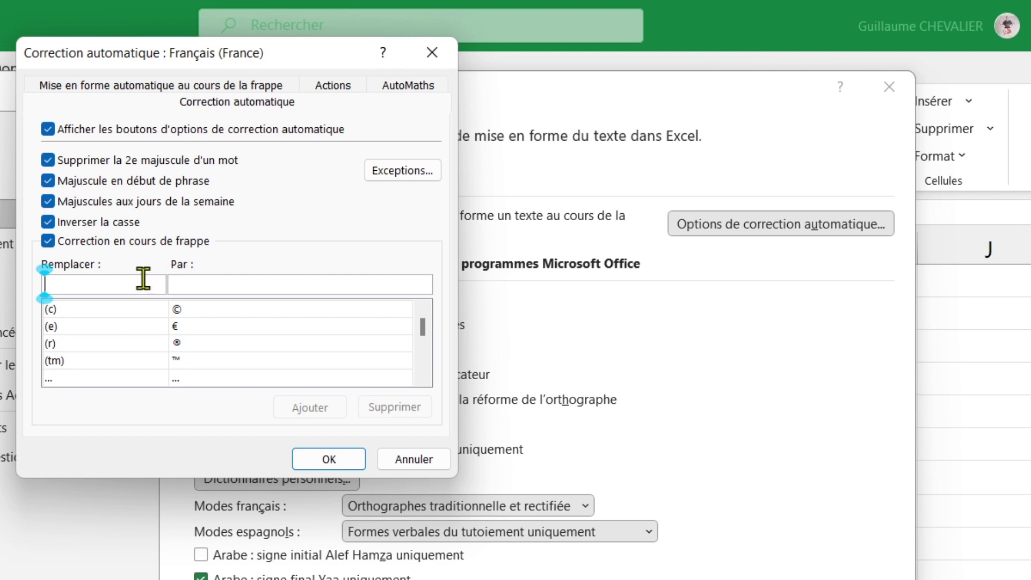
Add an automatic correction that replaces "orni" with "Ornithorynque", look through the neighbouring entries and save it.
{"action": "type", "text": "orni"}
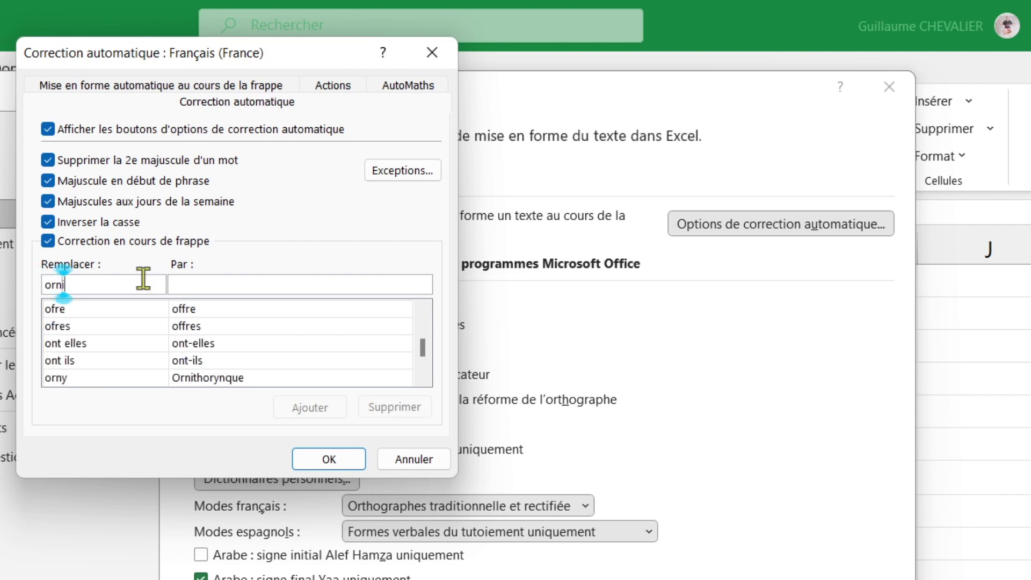
{"action": "left_click", "coordinate": [196, 285]}
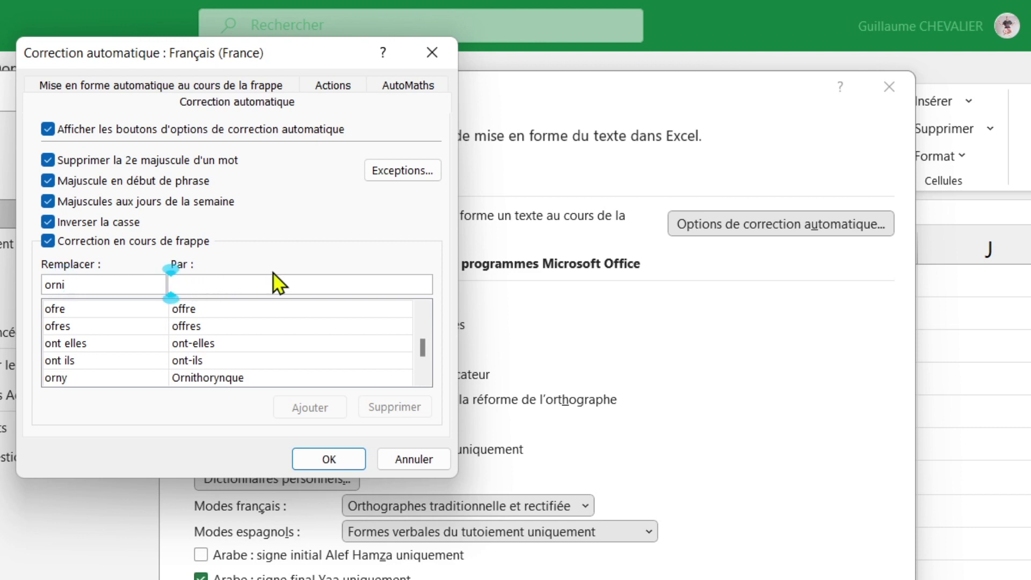
{"action": "type", "text": "Ornithorynque"}
{"action": "left_click", "coordinate": [296, 409]}
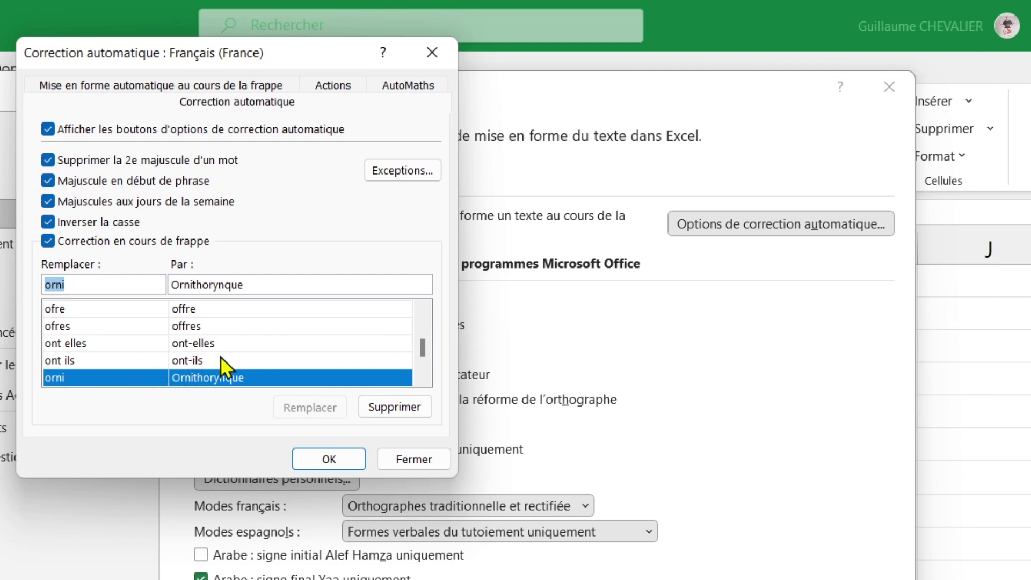
{"action": "scroll", "coordinate": [231, 381], "scroll_direction": "up", "scroll_amount": 4}
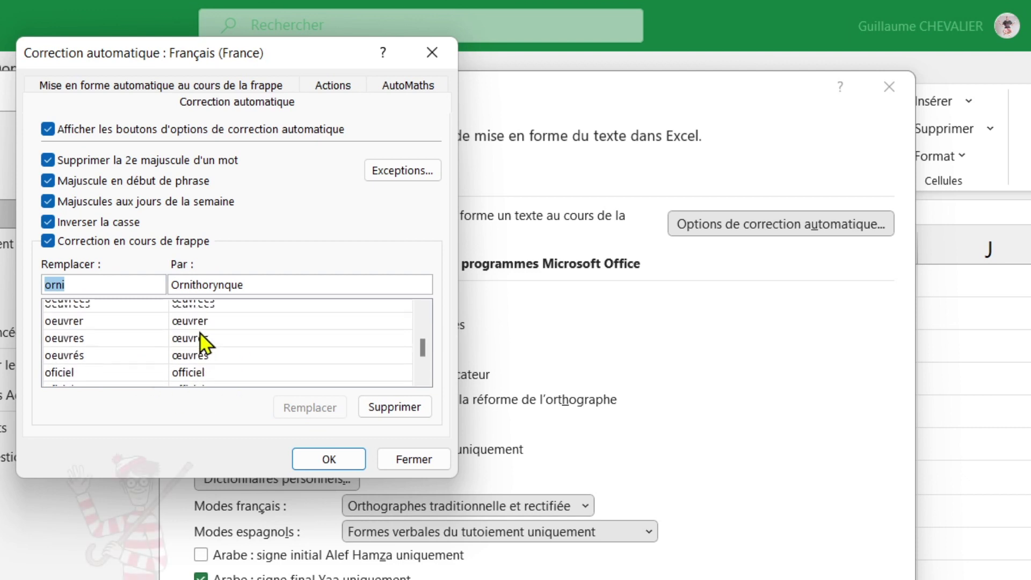
{"action": "scroll", "coordinate": [170, 345], "scroll_direction": "down", "scroll_amount": 1}
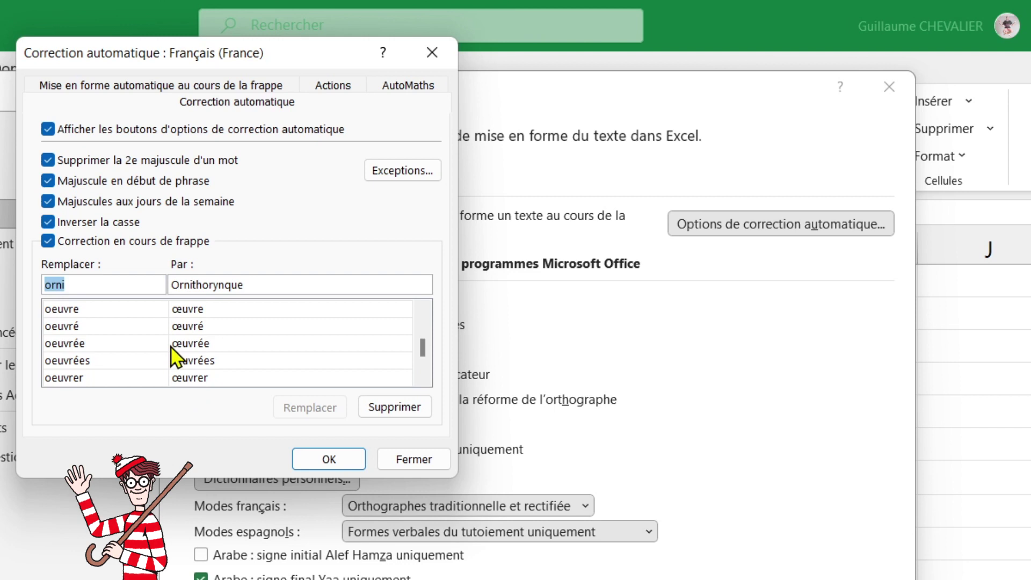
{"action": "scroll", "coordinate": [113, 349], "scroll_direction": "up", "scroll_amount": 6}
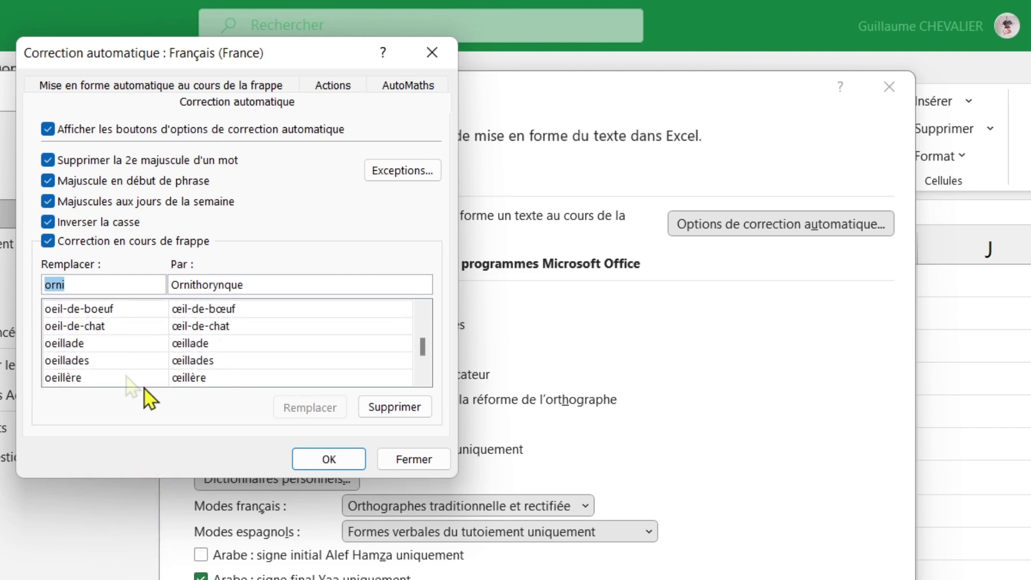
{"action": "left_click", "coordinate": [329, 461]}
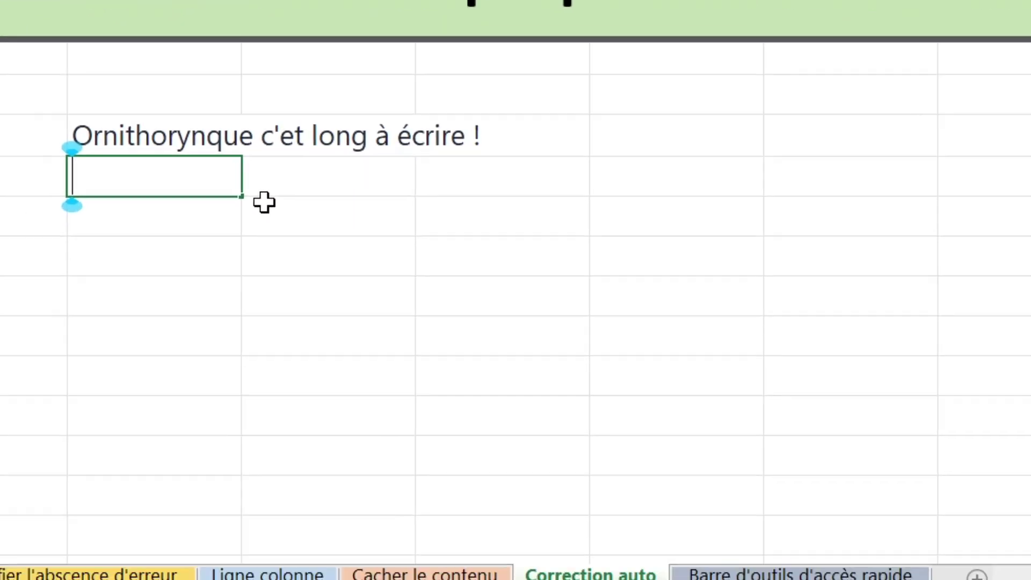
Test the automatic correction by entering "j'aime bien les orni" in cell B8, and clear the cell.
{"action": "type", "text": "j'aime bien les orni"}
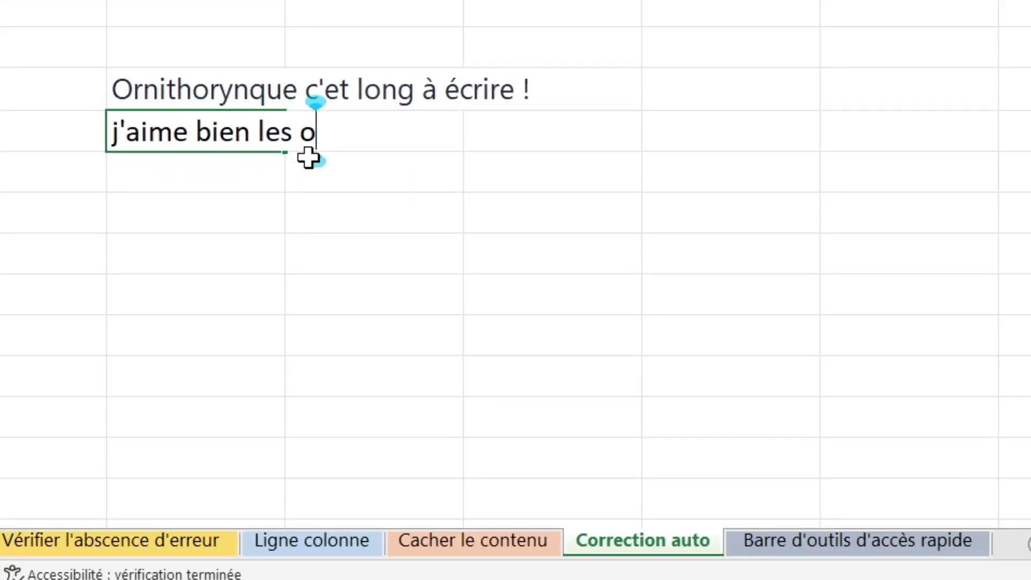
{"action": "key", "text": "Return"}
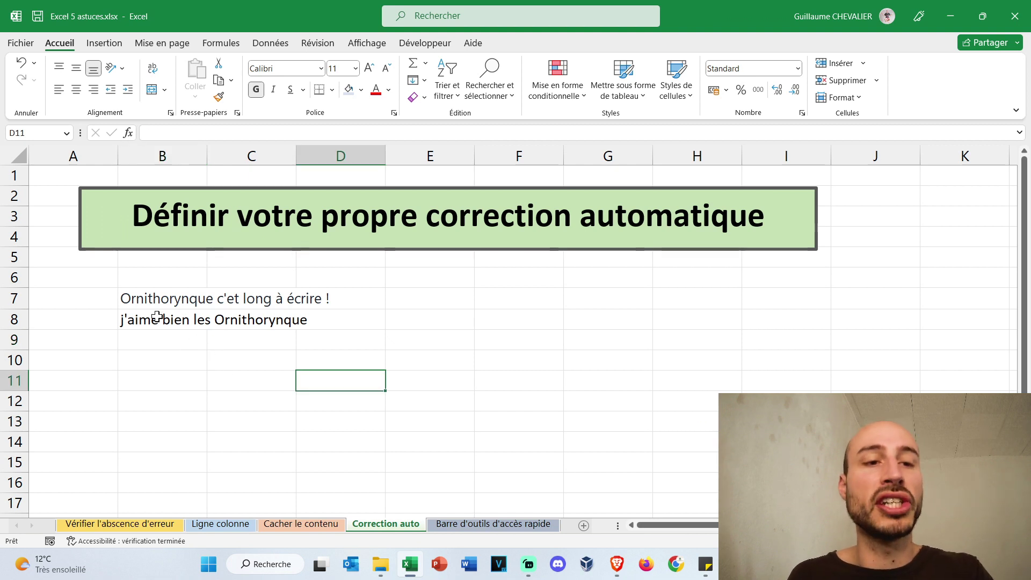
{"action": "left_click", "coordinate": [157, 316]}
{"action": "key", "text": "Delete"}
{"action": "left_click", "coordinate": [198, 353]}
Begin an entry with "or" in cell B8 and accept the completion suggested from cell B7.
{"action": "left_click", "coordinate": [185, 316]}
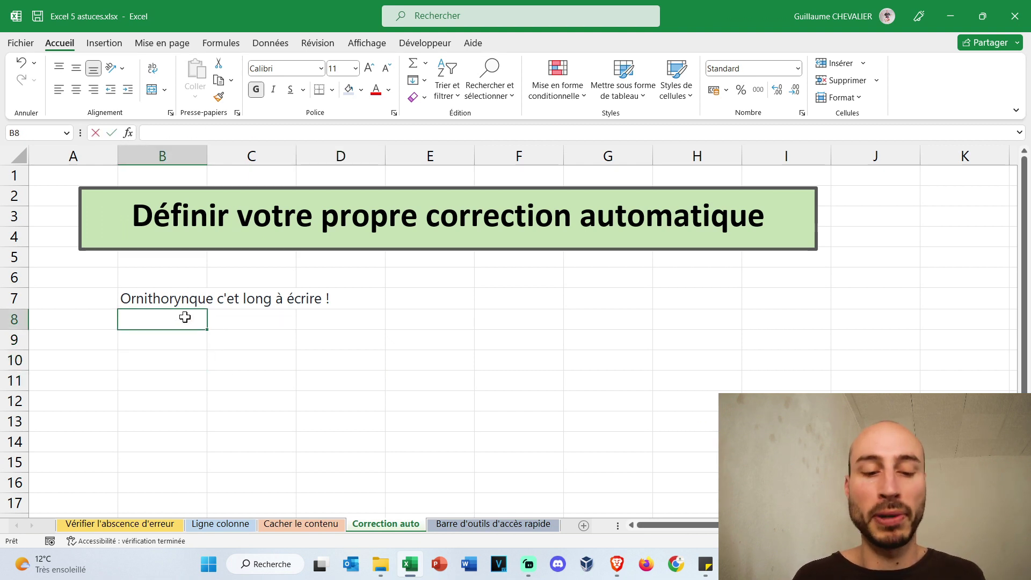
{"action": "type", "text": "o"}
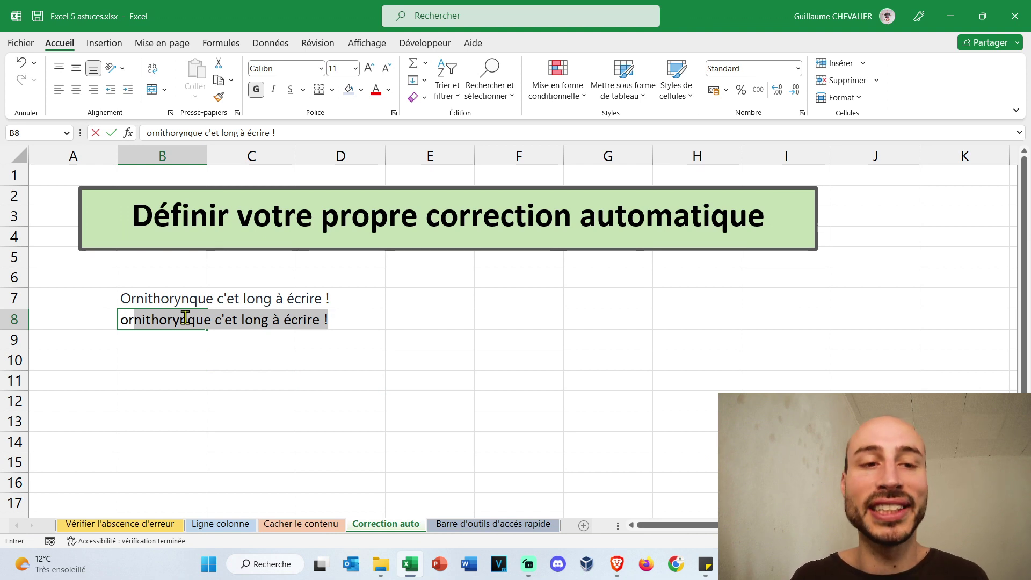
{"action": "left_click", "coordinate": [185, 302]}
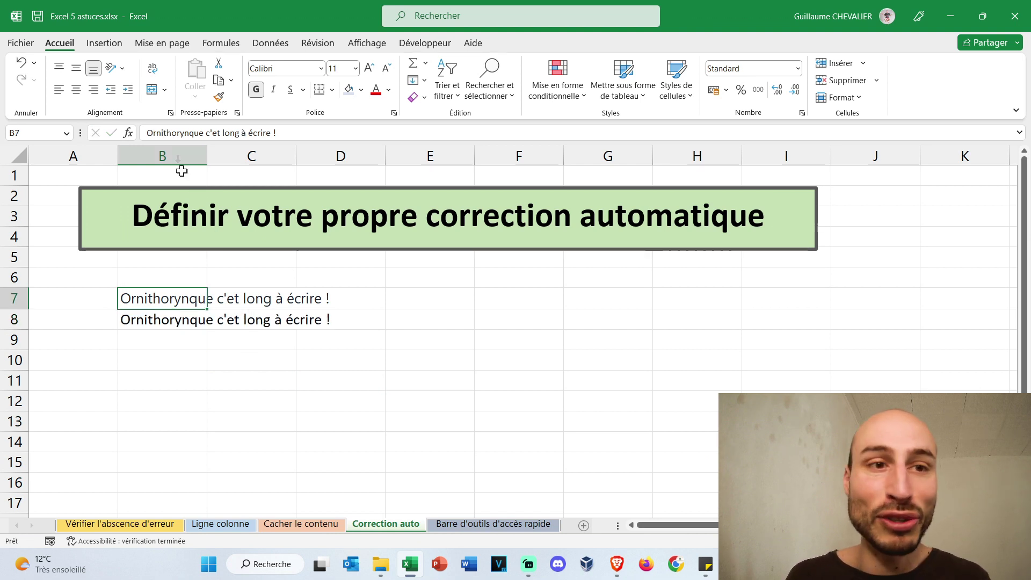
Correct "c'et" to "c'est" in the sentence in cell B7, and clear the test entry in cell B8.
{"action": "left_click", "coordinate": [221, 134]}
{"action": "type", "text": "s"}
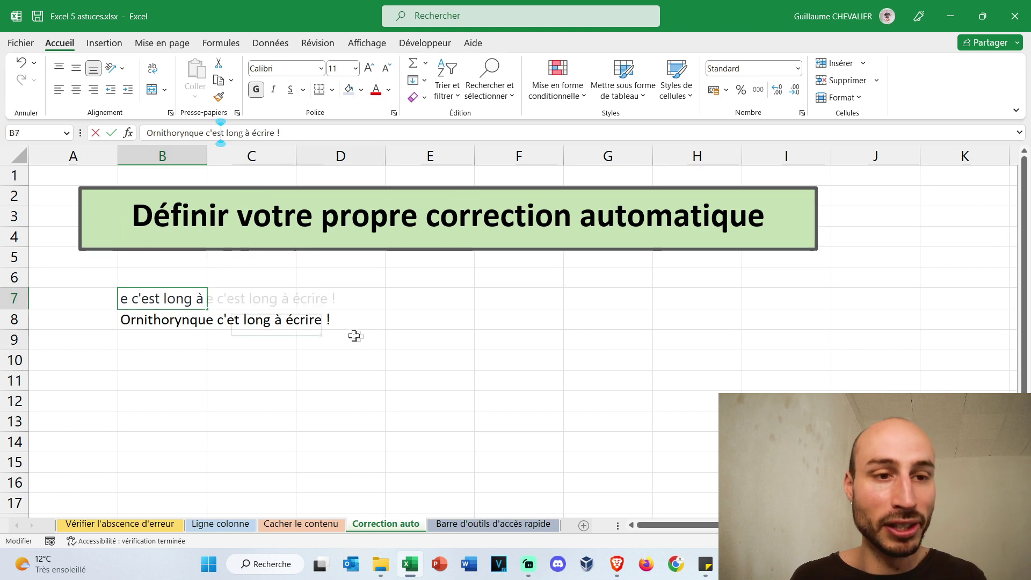
{"action": "left_click", "coordinate": [354, 337]}
{"action": "left_click", "coordinate": [129, 319]}
{"action": "key", "text": "Delete"}
{"action": "left_click", "coordinate": [263, 360]}
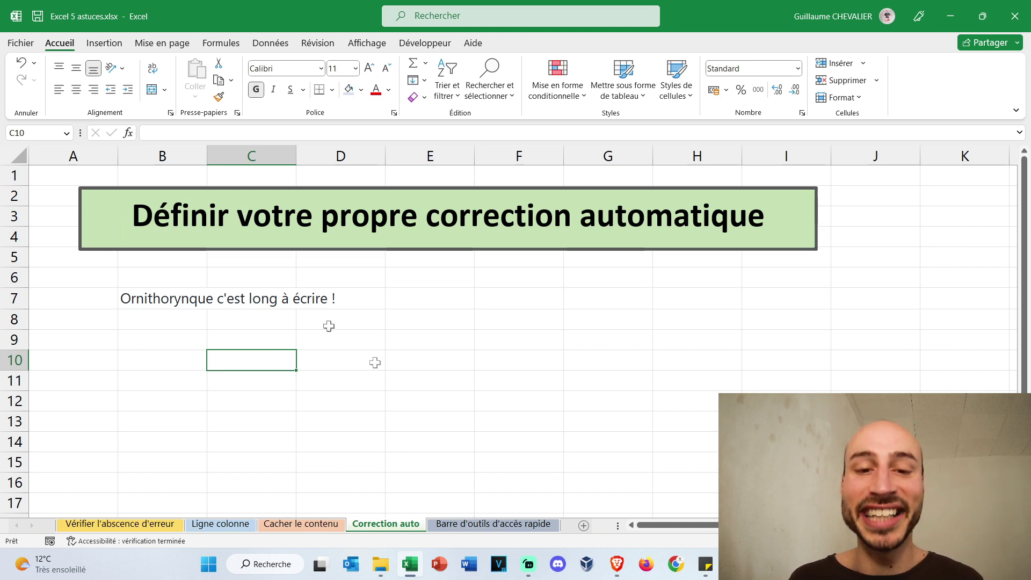
Go to the "Barre d'outils d'accès rapide" sheet and select cell G10.
{"action": "left_click", "coordinate": [504, 524]}
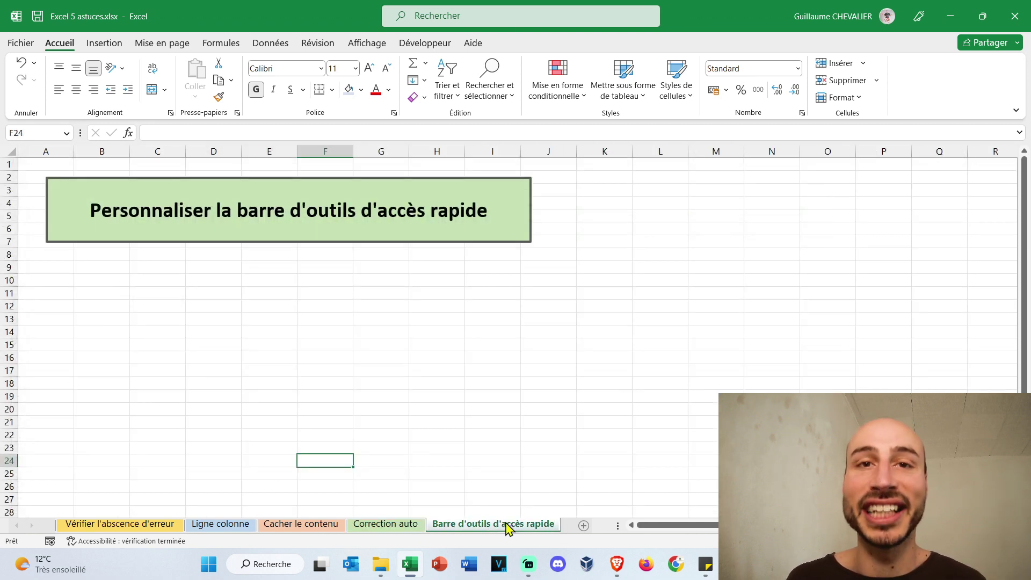
{"action": "left_click", "coordinate": [570, 297]}
{"action": "left_click", "coordinate": [388, 282]}
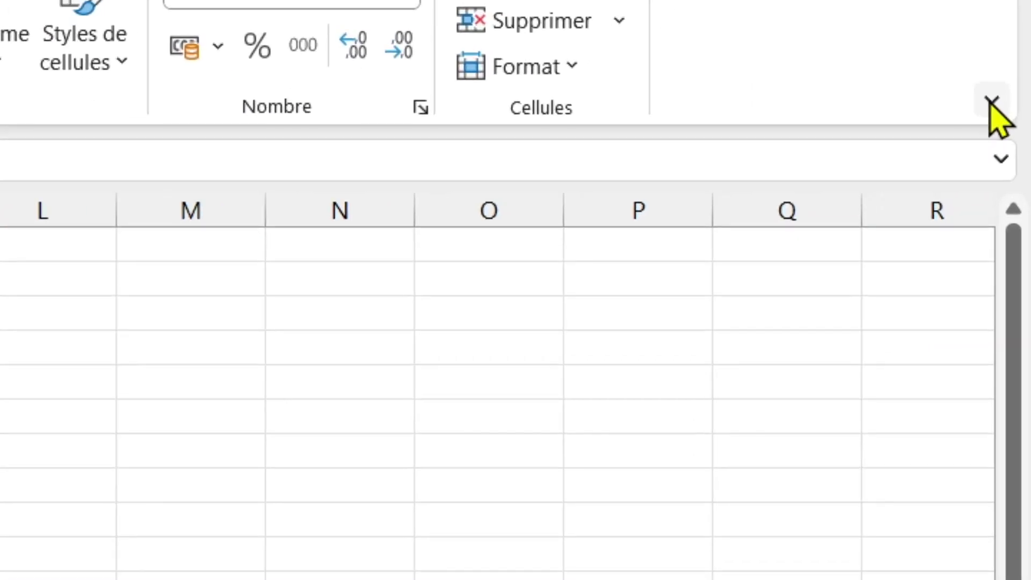
Show the Quick Access Toolbar and place it below the ribbon.
{"action": "left_click", "coordinate": [991, 102]}
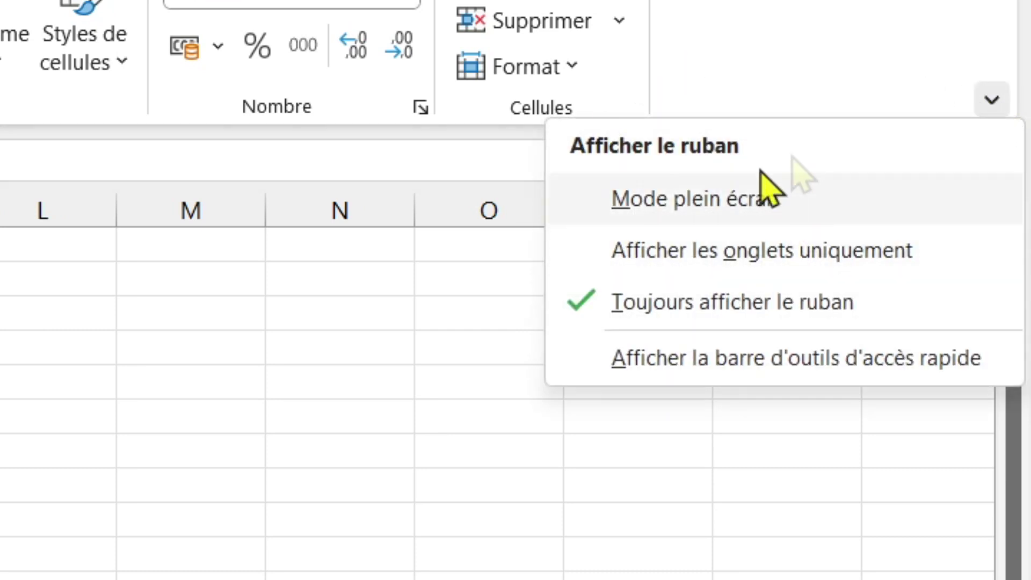
{"action": "left_click", "coordinate": [833, 361]}
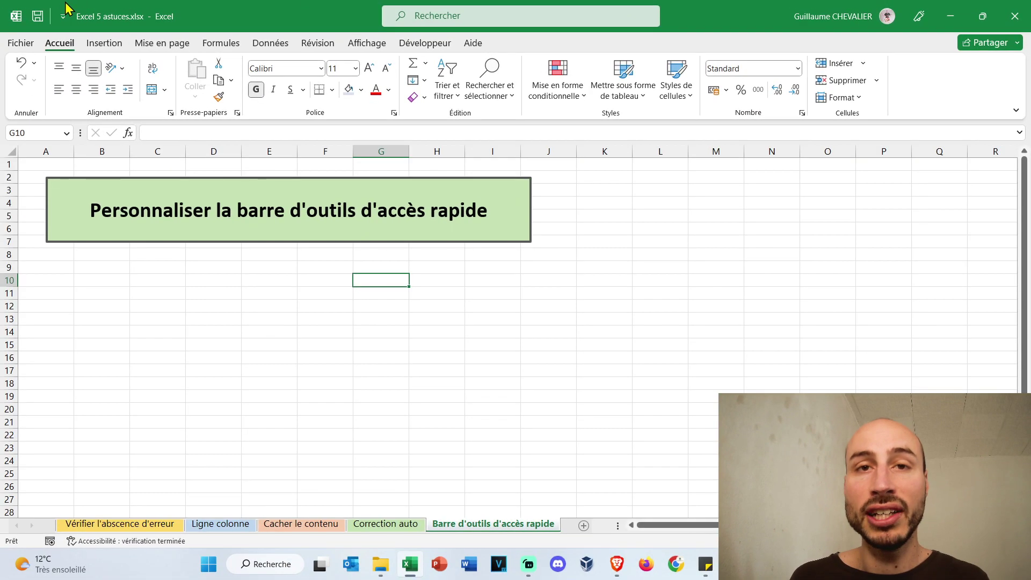
{"action": "left_click", "coordinate": [63, 16]}
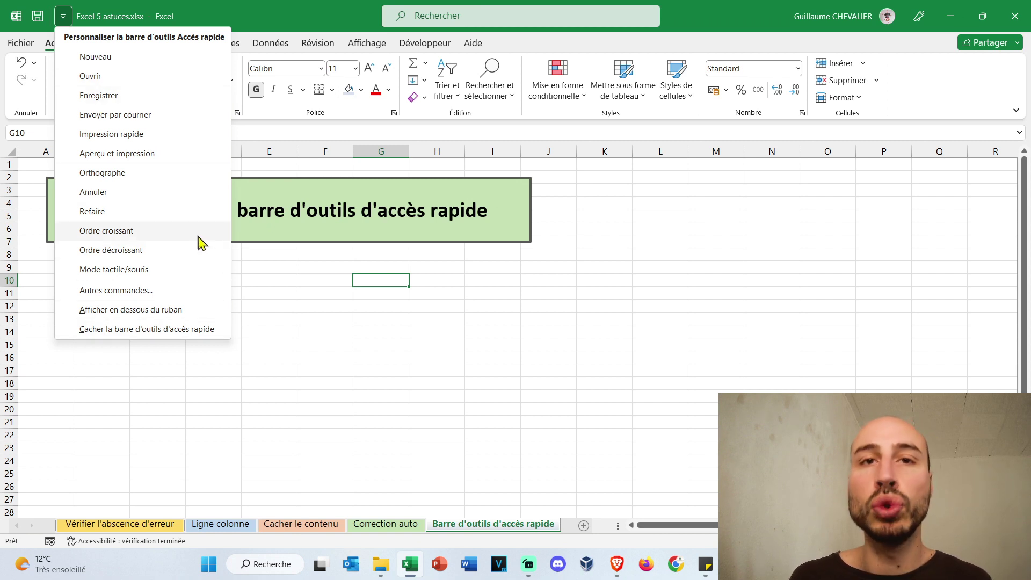
{"action": "left_click", "coordinate": [109, 310]}
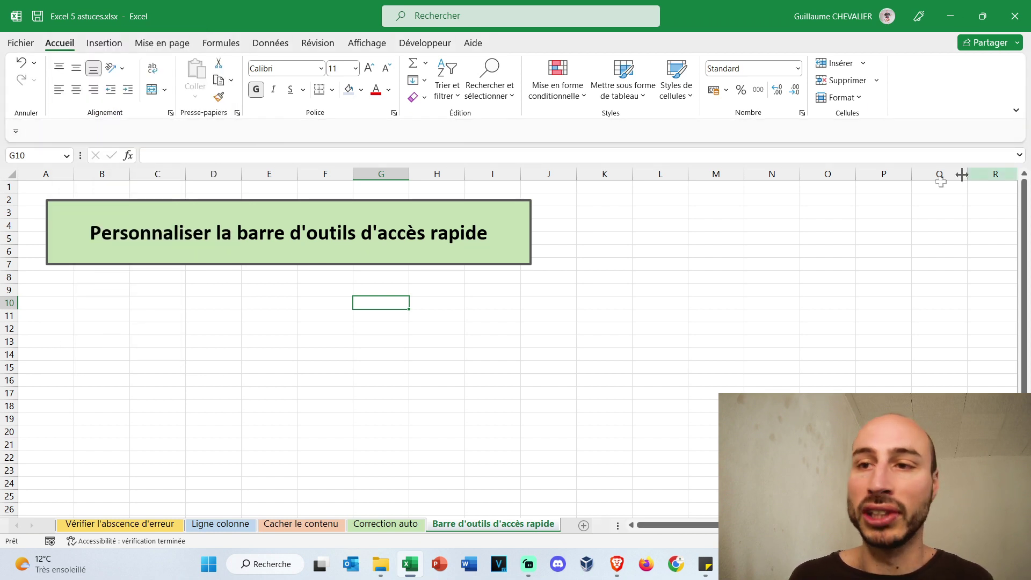
Add the commands Impression rapide, Orthographe and Ordre croissant to the Quick Access Toolbar.
{"action": "left_click", "coordinate": [15, 131]}
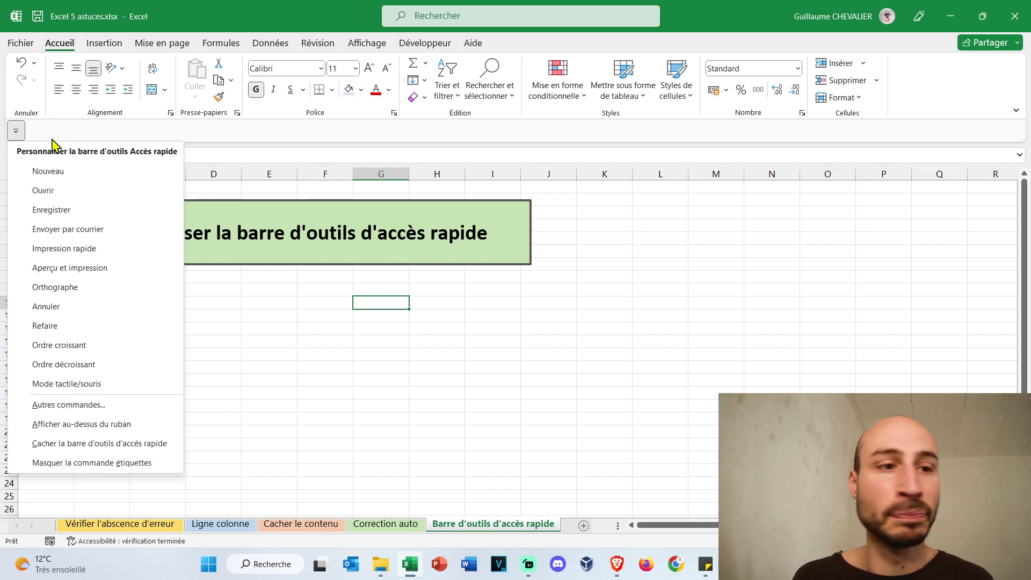
{"action": "left_click", "coordinate": [112, 249]}
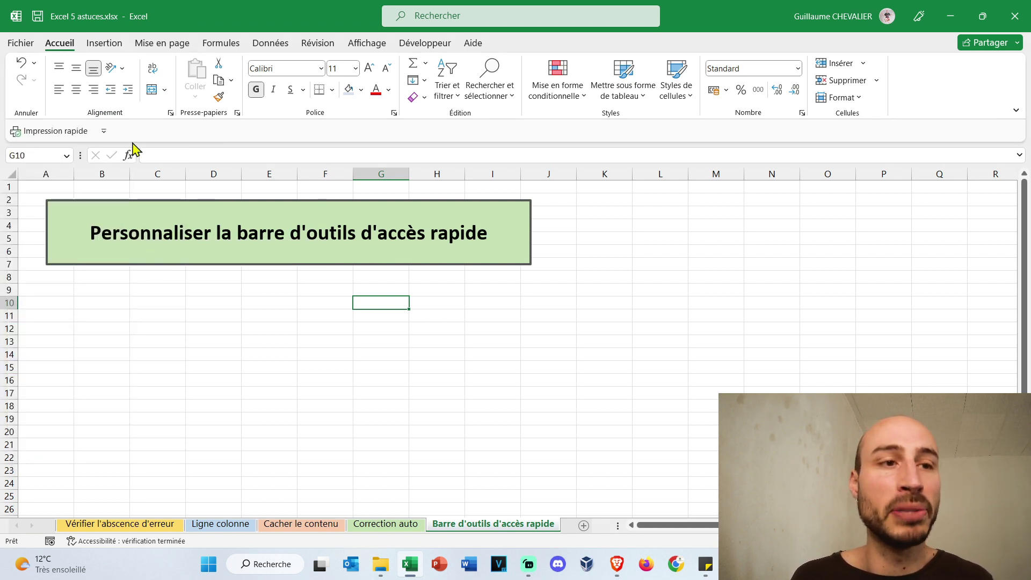
{"action": "left_click", "coordinate": [104, 130]}
{"action": "left_click", "coordinate": [155, 284]}
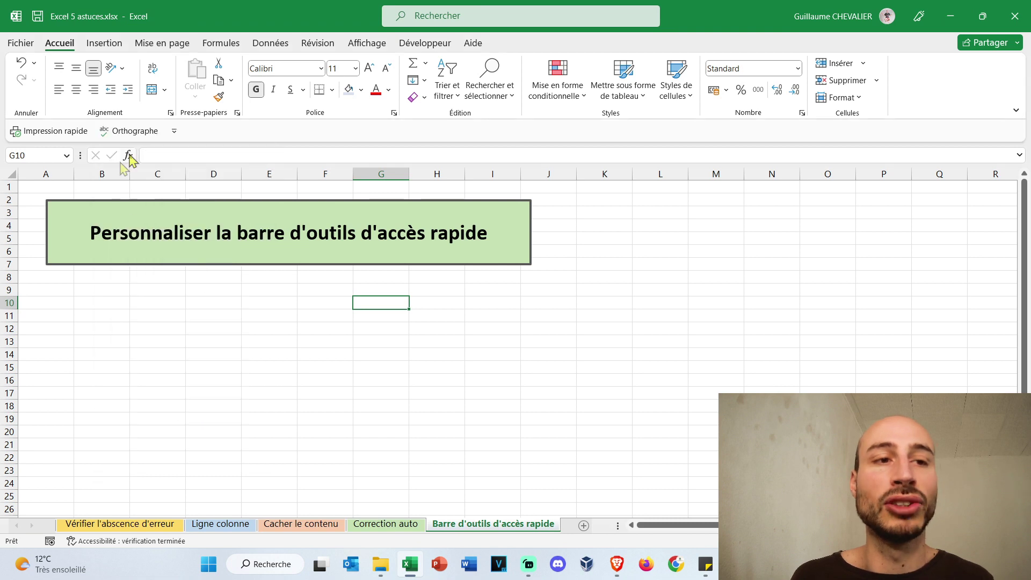
{"action": "left_click", "coordinate": [177, 132]}
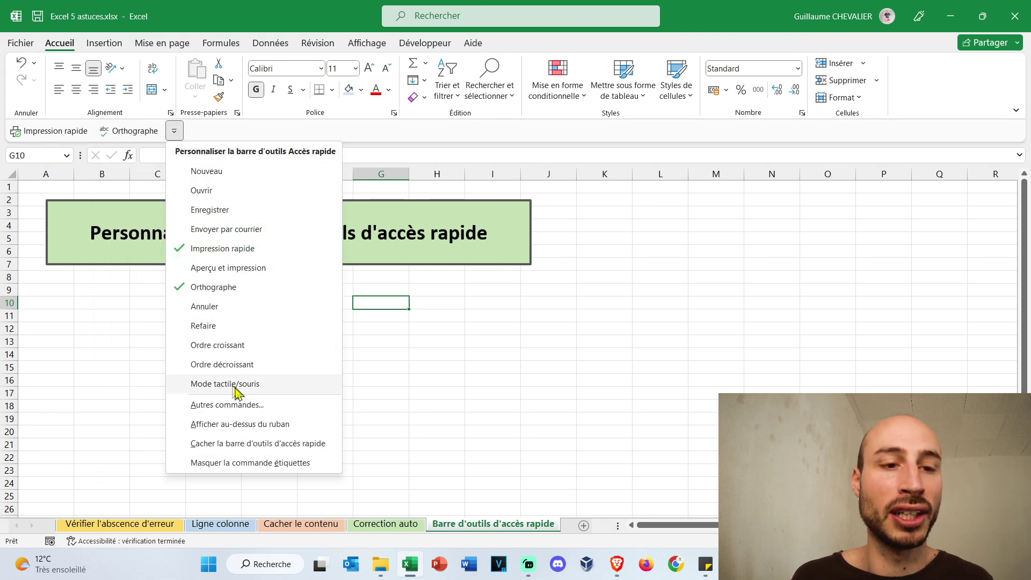
{"action": "left_click", "coordinate": [266, 342]}
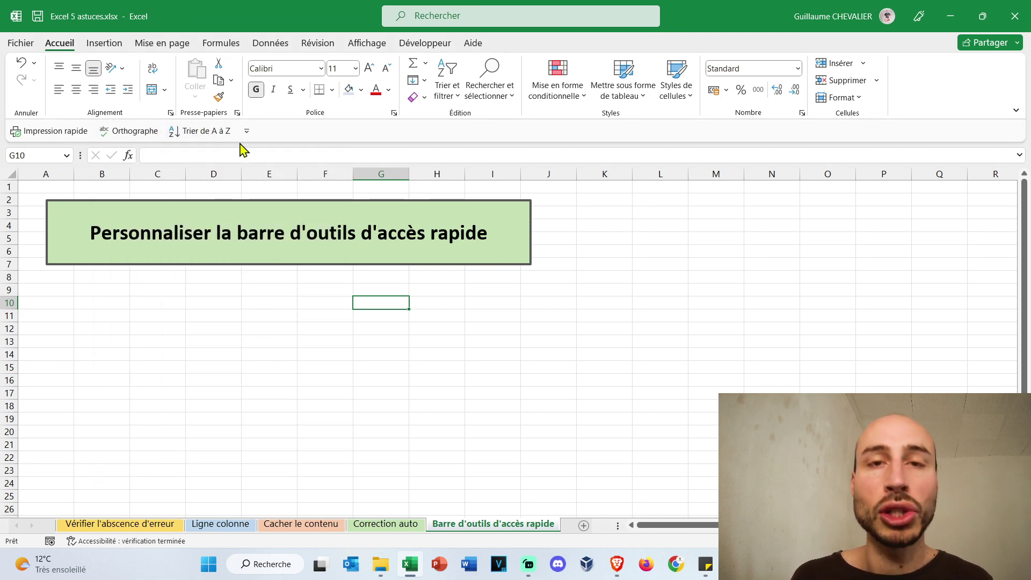
{"action": "left_click", "coordinate": [247, 339]}
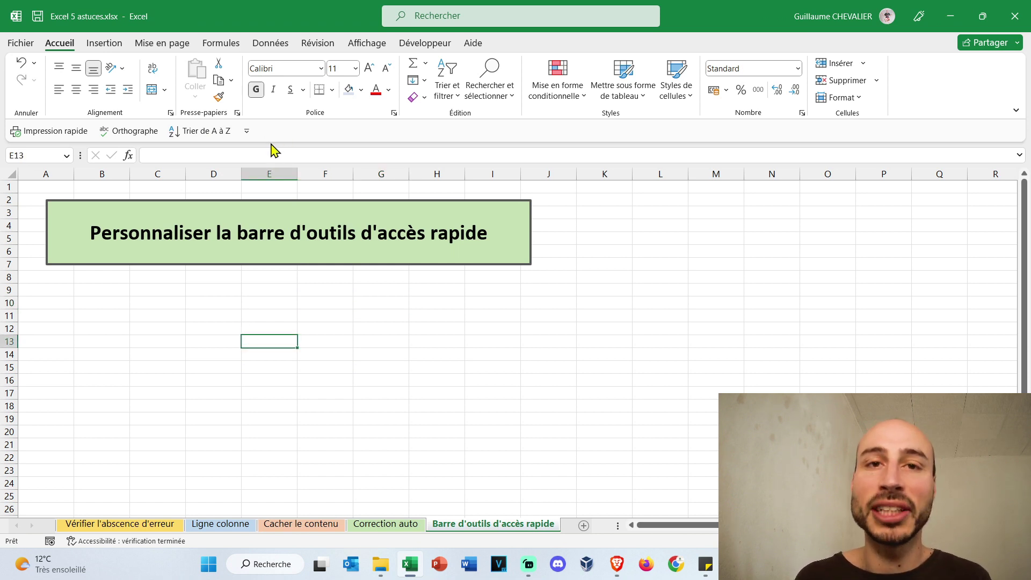
Open the full customization settings of the Quick Access Toolbar and examine the list of common commands.
{"action": "left_click", "coordinate": [246, 131]}
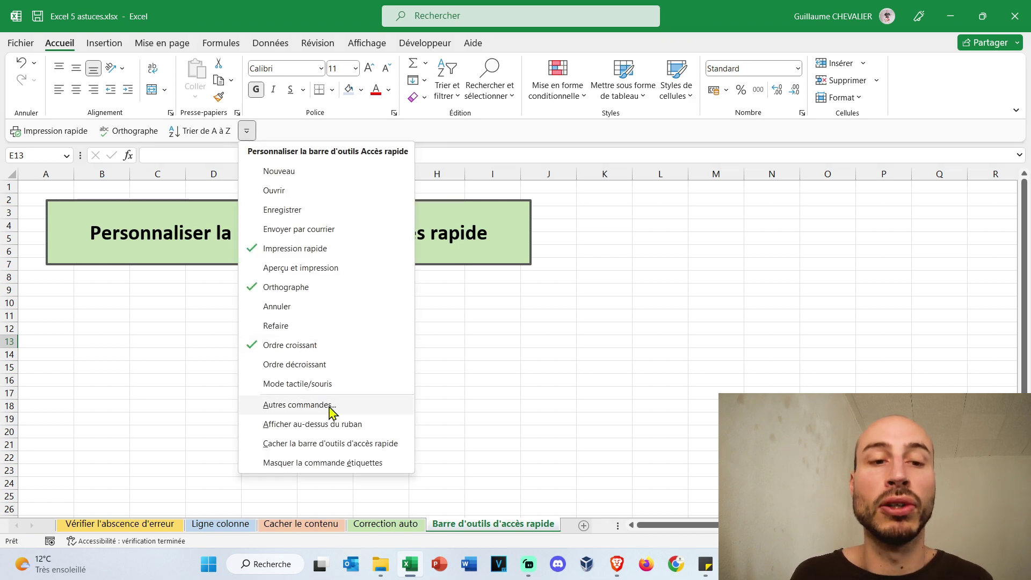
{"action": "left_click", "coordinate": [298, 405]}
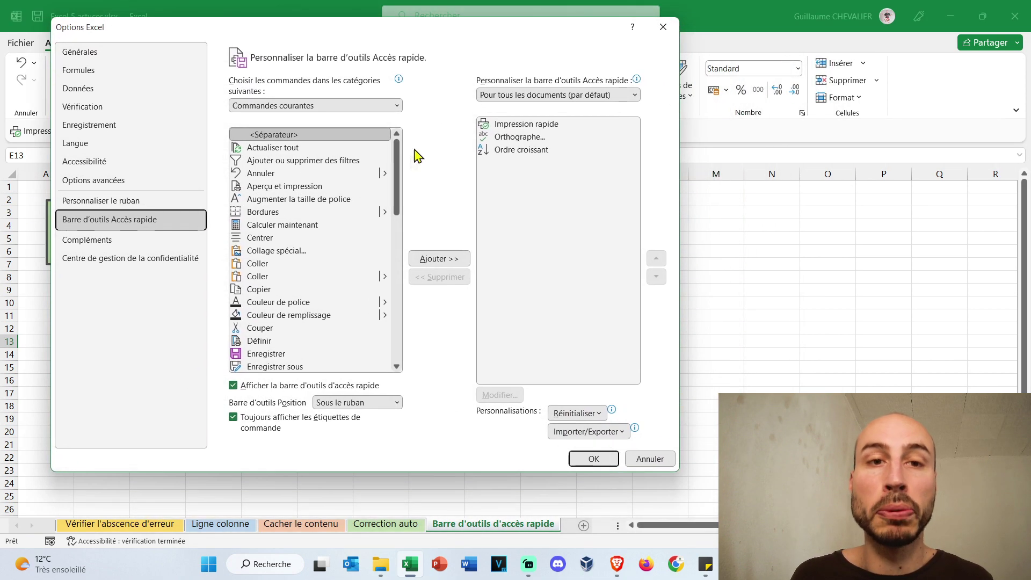
{"action": "left_click_drag", "start_coordinate": [397, 155], "coordinate": [329, 175]}
{"action": "scroll", "coordinate": [301, 249], "scroll_direction": "down", "scroll_amount": 10}
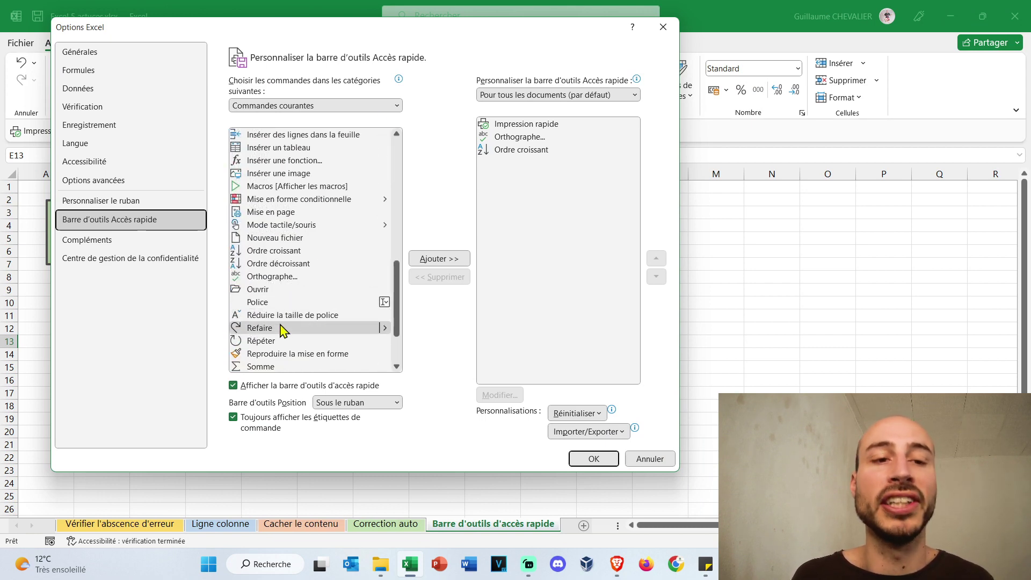
{"action": "scroll", "coordinate": [317, 322], "scroll_direction": "down", "scroll_amount": 1}
{"action": "scroll", "coordinate": [307, 292], "scroll_direction": "down", "scroll_amount": 2}
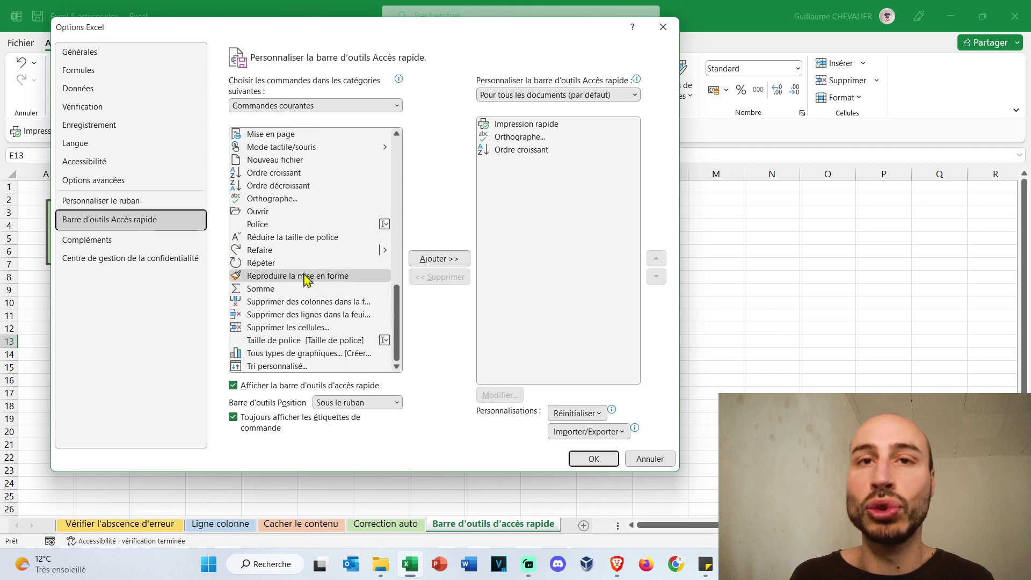
{"action": "scroll", "coordinate": [306, 276], "scroll_direction": "up", "scroll_amount": 15}
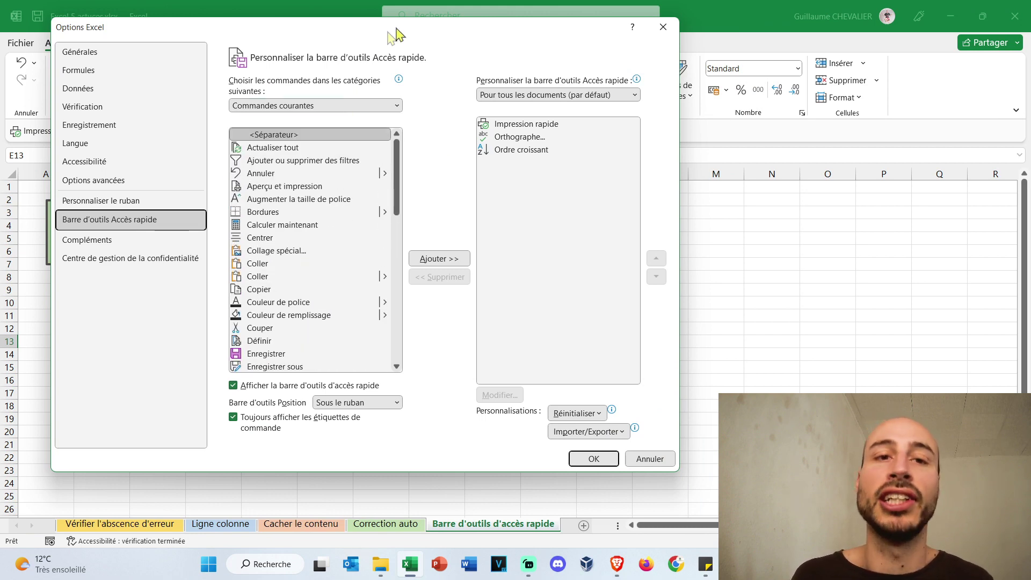
Examine the commands in the category "Commandes non présentes sur le ruban" and close the options without adding any.
{"action": "left_click", "coordinate": [397, 105]}
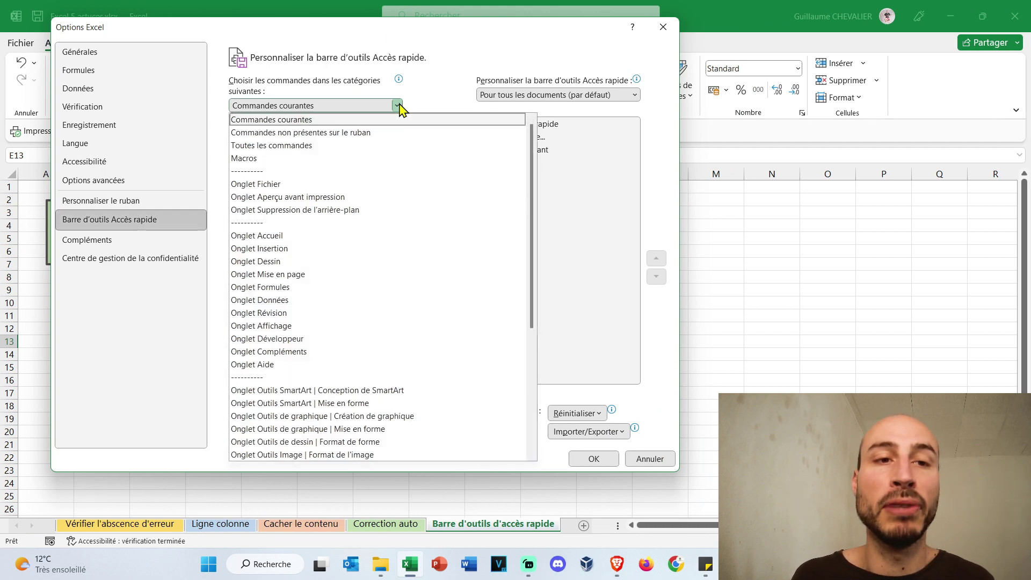
{"action": "left_click", "coordinate": [390, 134]}
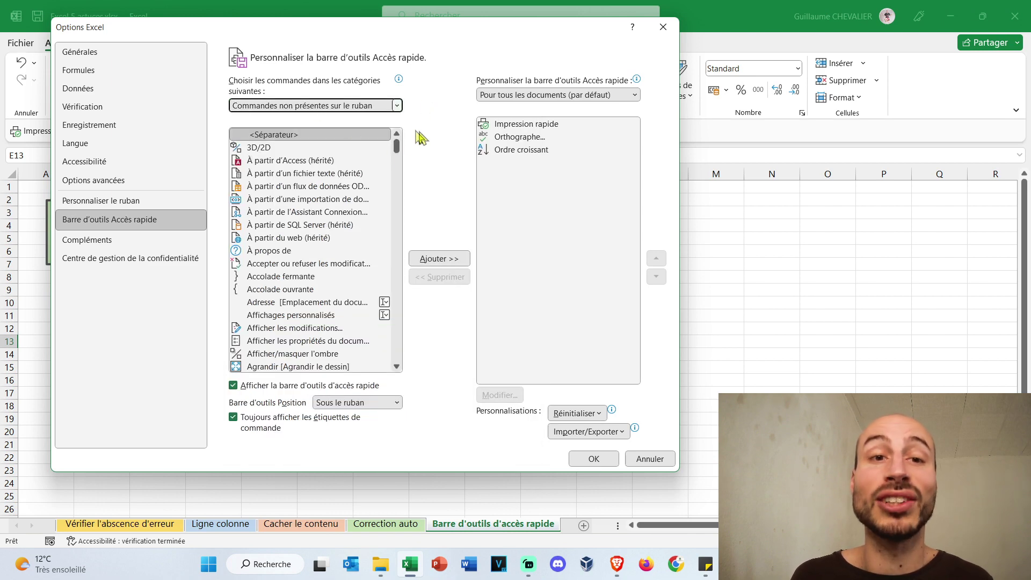
{"action": "scroll", "coordinate": [399, 155], "scroll_direction": "down", "scroll_amount": 3}
{"action": "scroll", "coordinate": [319, 228], "scroll_direction": "down", "scroll_amount": 5}
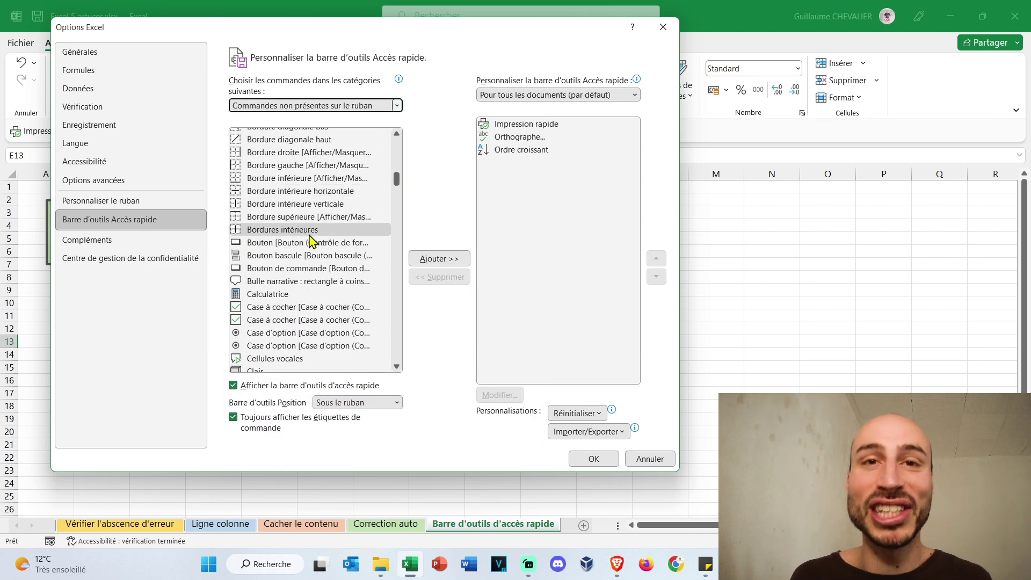
{"action": "scroll", "coordinate": [274, 242], "scroll_direction": "down", "scroll_amount": 1}
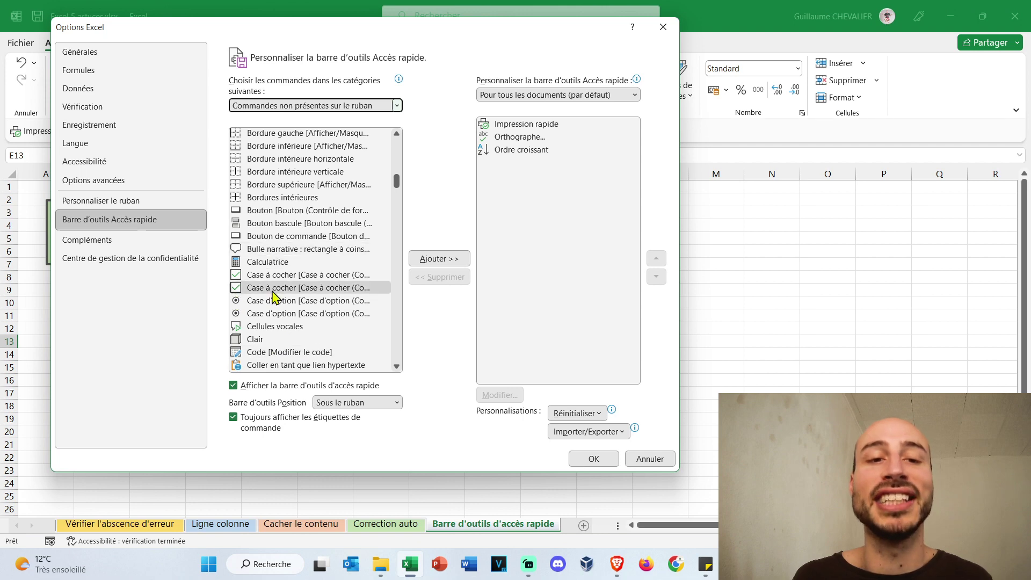
{"action": "left_click", "coordinate": [593, 459]}
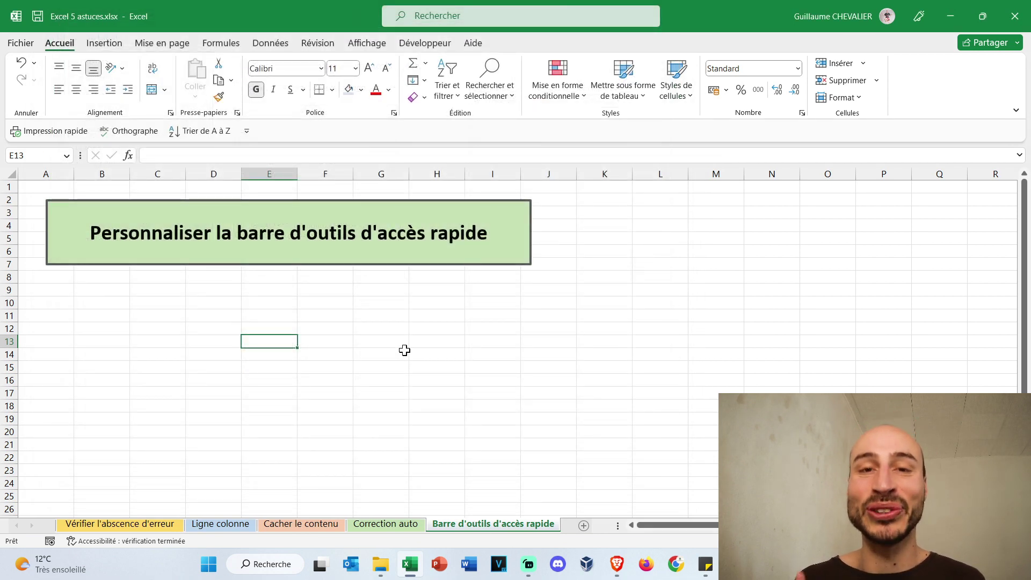